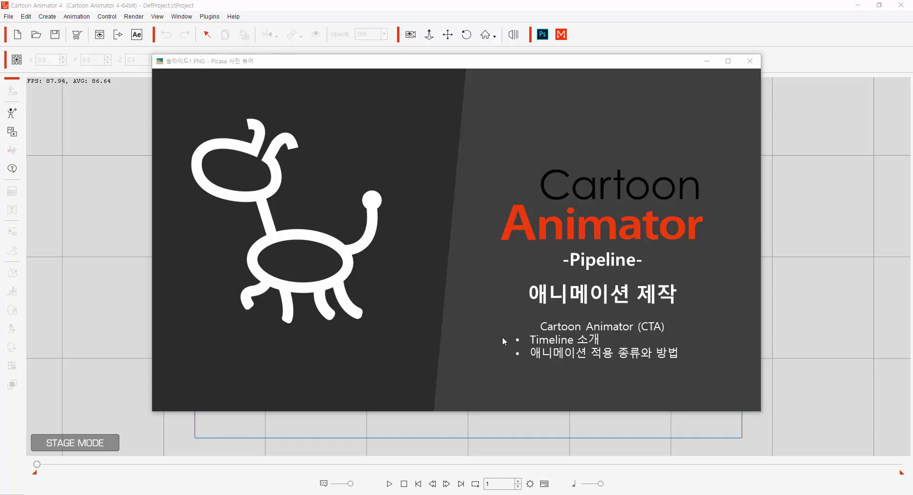
# Page through the introduction slides on the timeline, animation data types, hotkeys and things to know before animating
pyautogui.click(471, 404)
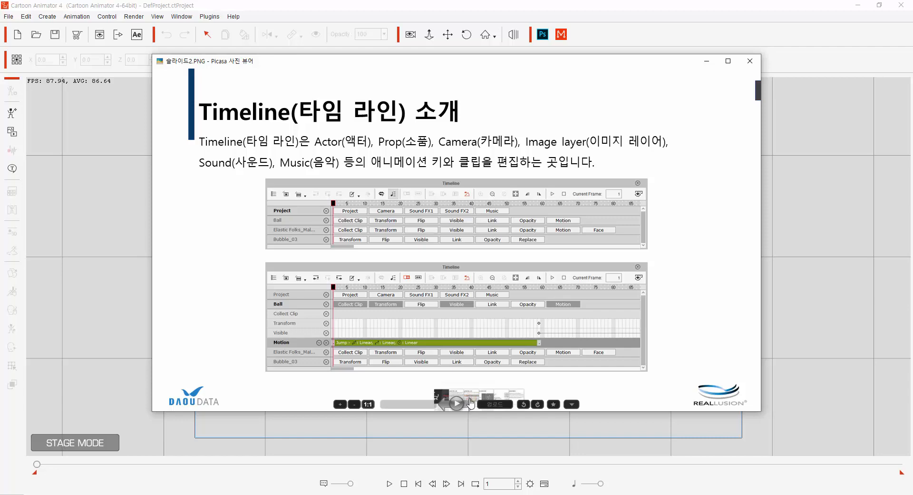
pyautogui.click(473, 404)
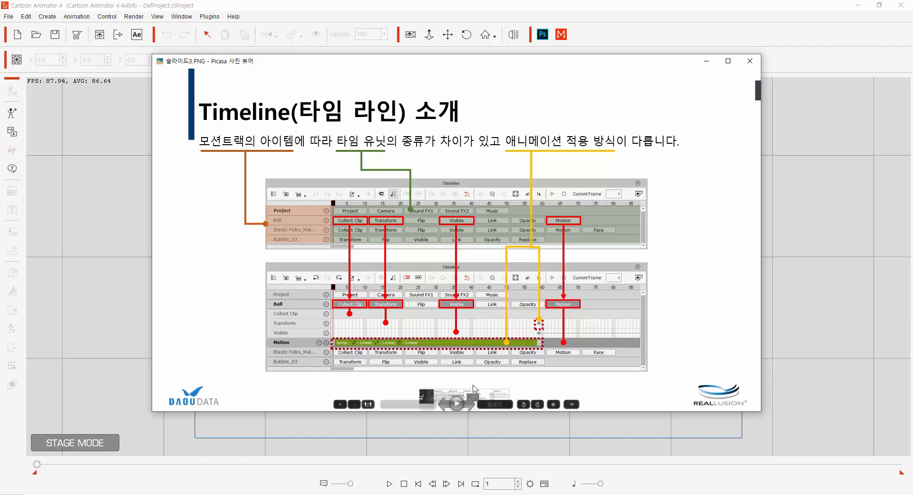
pyautogui.click(472, 404)
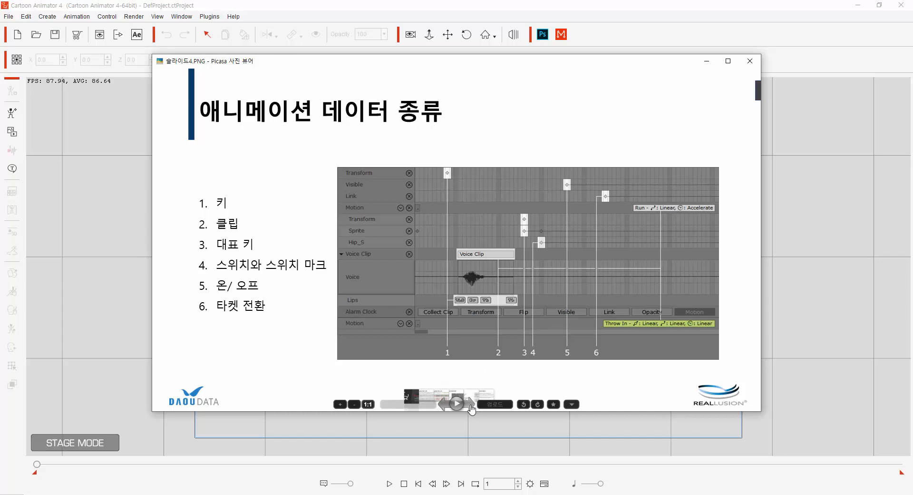
pyautogui.click(470, 404)
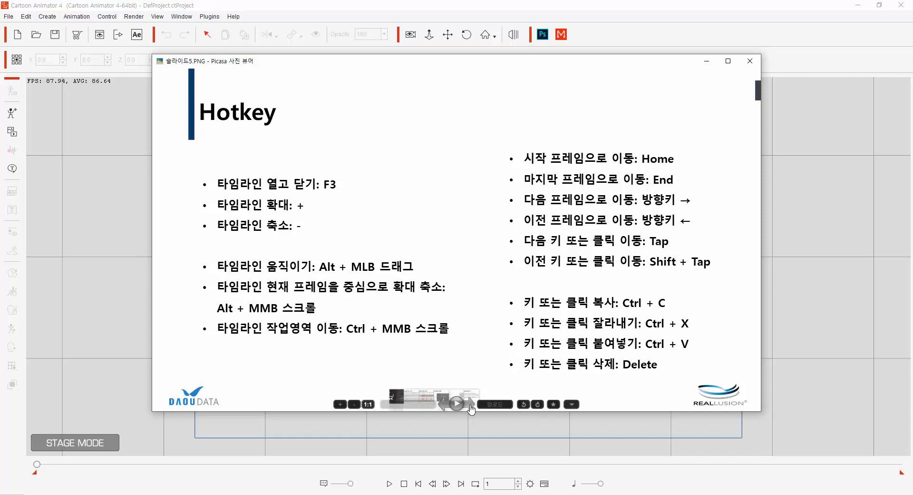
pyautogui.click(471, 405)
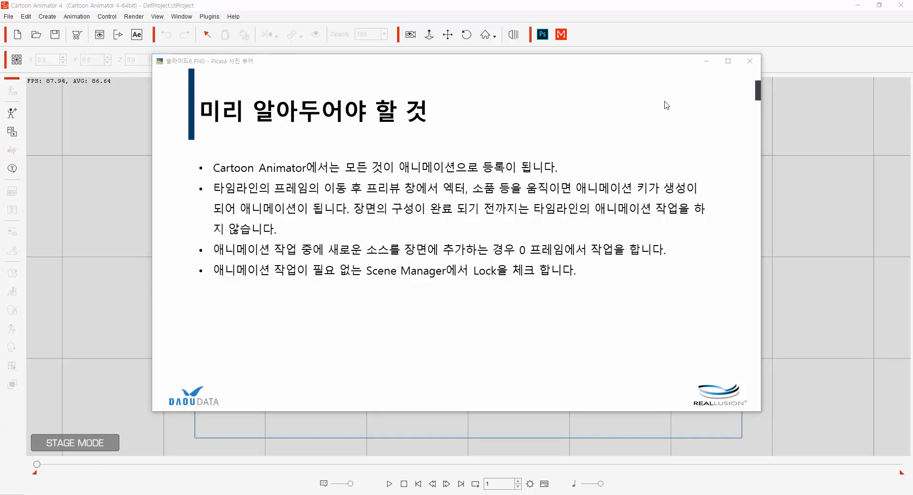
# Switch to Cartoon Animator and open the Timeline
pyautogui.click(636, 18)
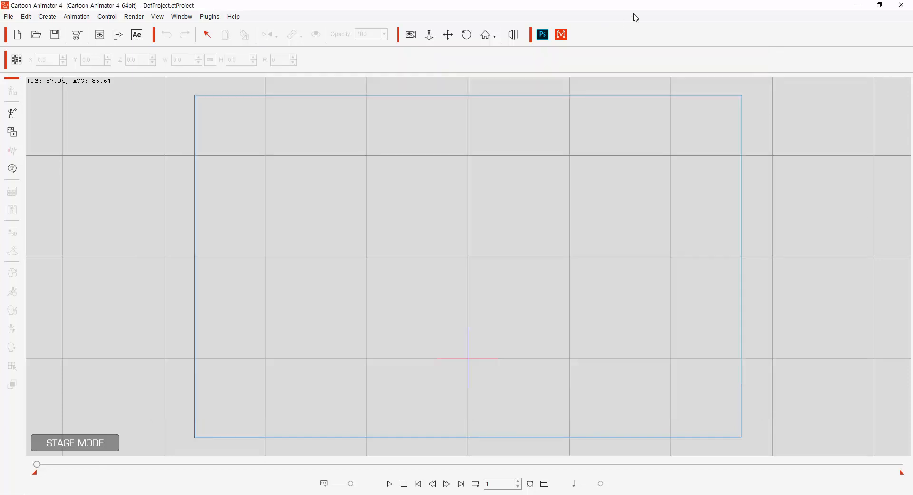
pyautogui.click(182, 16)
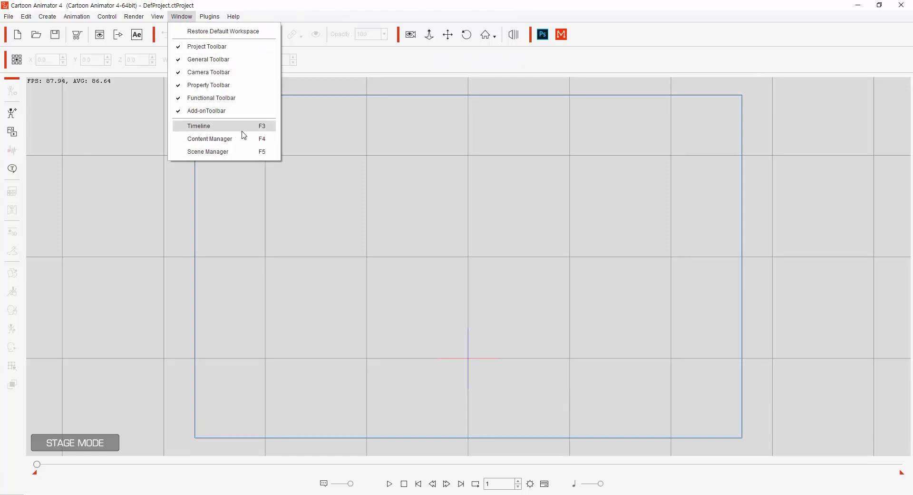
pyautogui.click(202, 129)
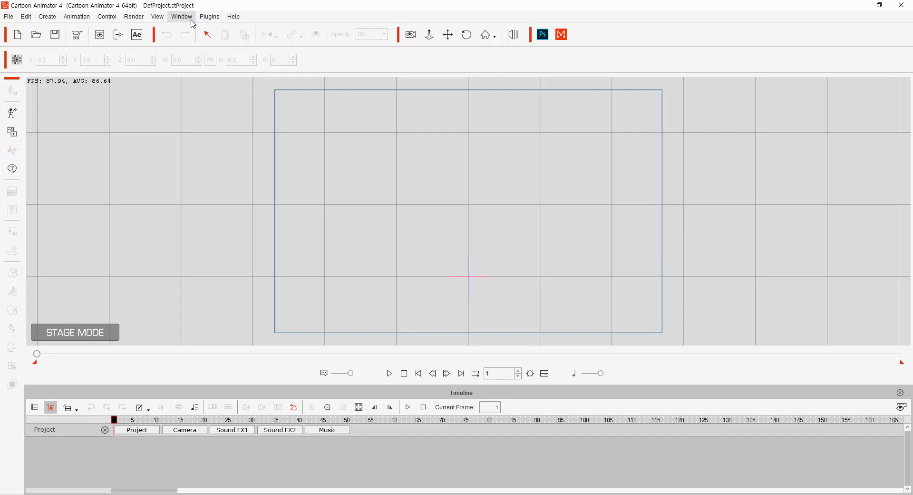
pyautogui.press('F3')
pyautogui.press('F3')
# Display the Content Manager and the Scene Manager alongside the Timeline
pyautogui.click(181, 16)
pyautogui.click(236, 142)
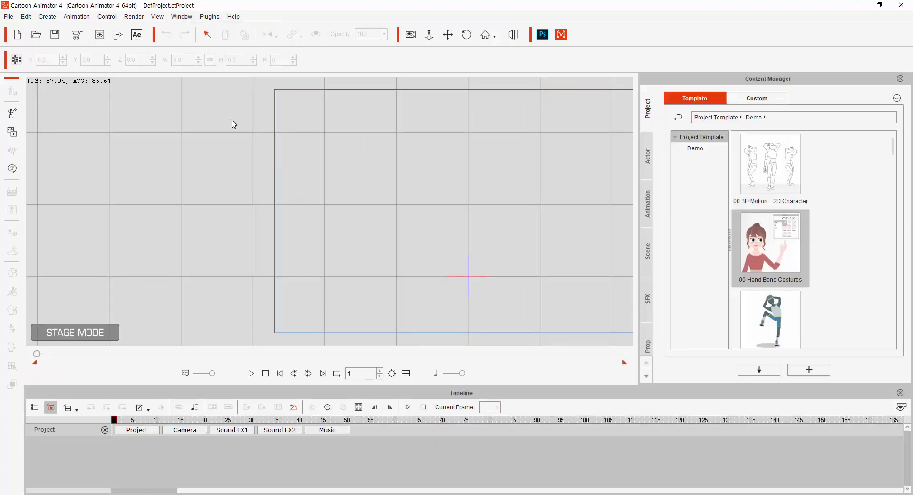
pyautogui.click(181, 17)
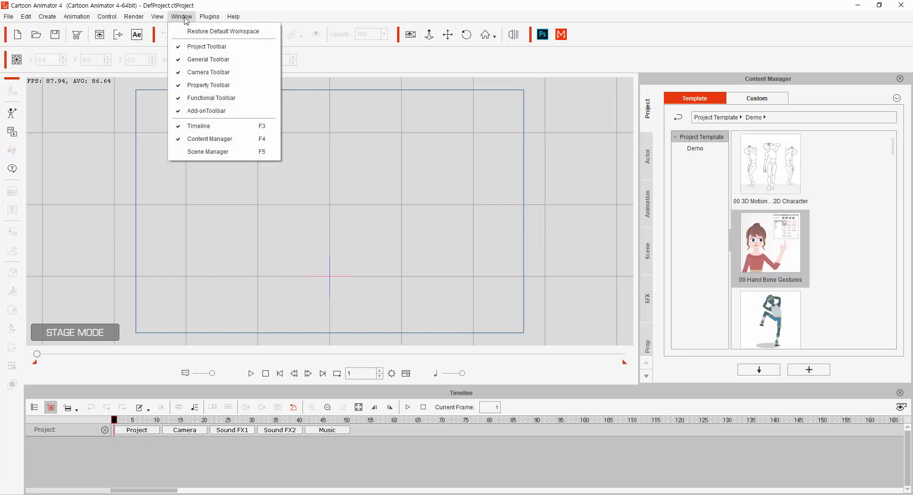
pyautogui.click(215, 152)
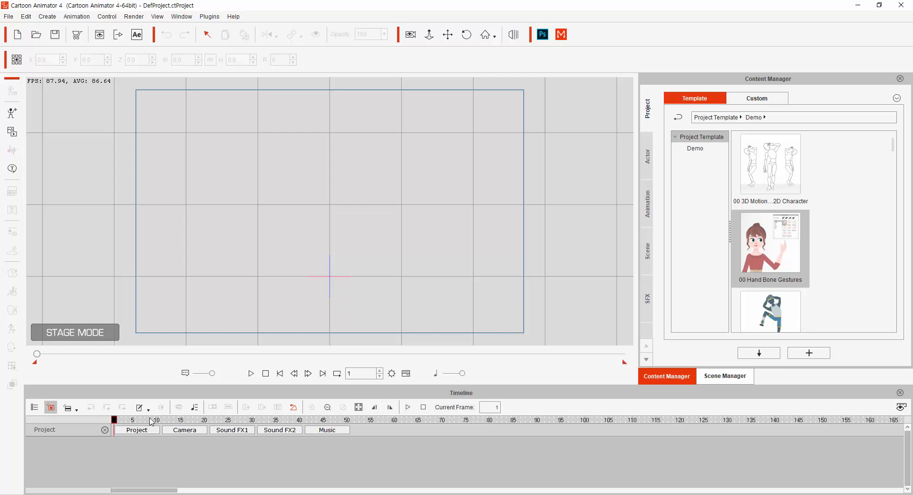
# Load the "00 Hand Bone Gestures" project from the Demo project templates
pyautogui.click(44, 435)
pyautogui.click(692, 151)
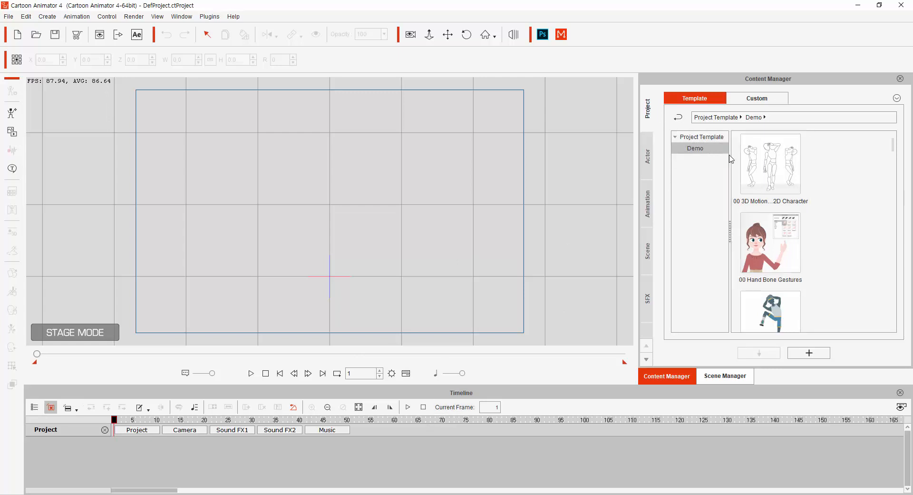
pyautogui.scroll(-3, 789, 199)
pyautogui.scroll(3, 798, 239)
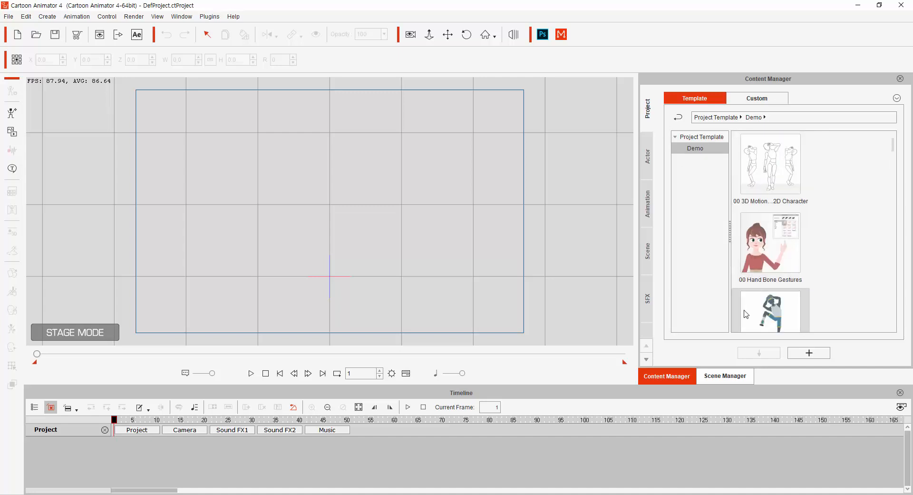
pyautogui.click(763, 261)
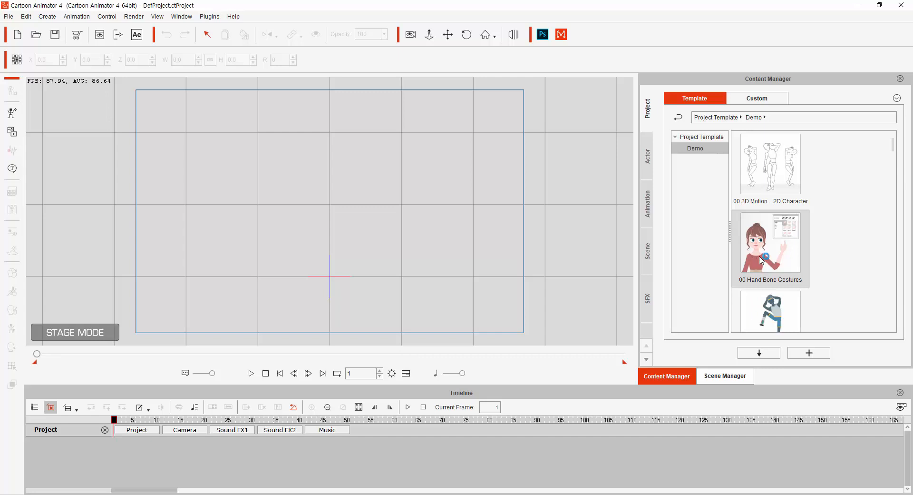
pyautogui.doubleClick(766, 259)
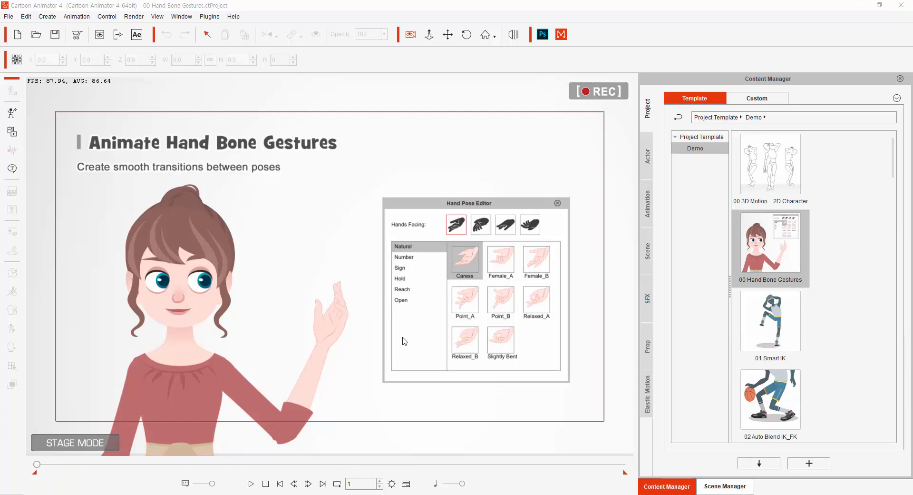
# Reopen the Timeline, then expand and collapse the Face tracks of the woman actor
pyautogui.moveTo(36, 464)
pyautogui.mouseDown()
pyautogui.moveTo(176, 469)
pyautogui.moveTo(25, 465)
pyautogui.mouseUp()
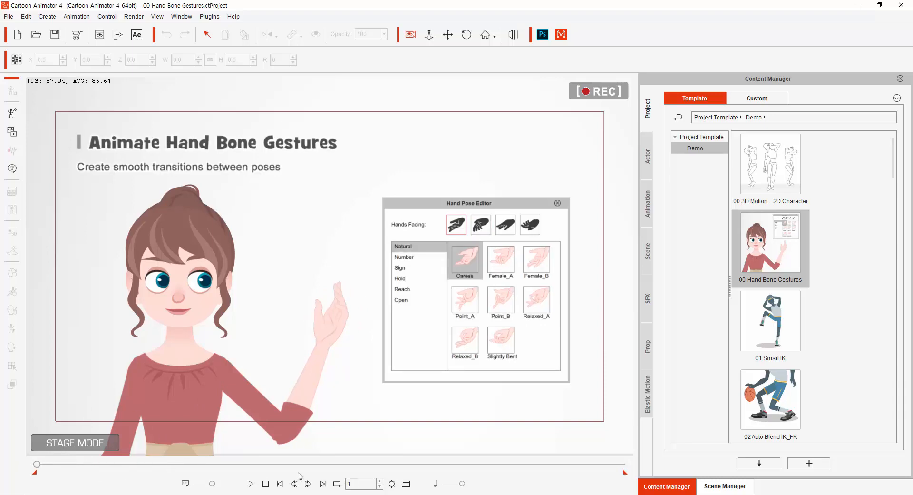
pyautogui.click(406, 483)
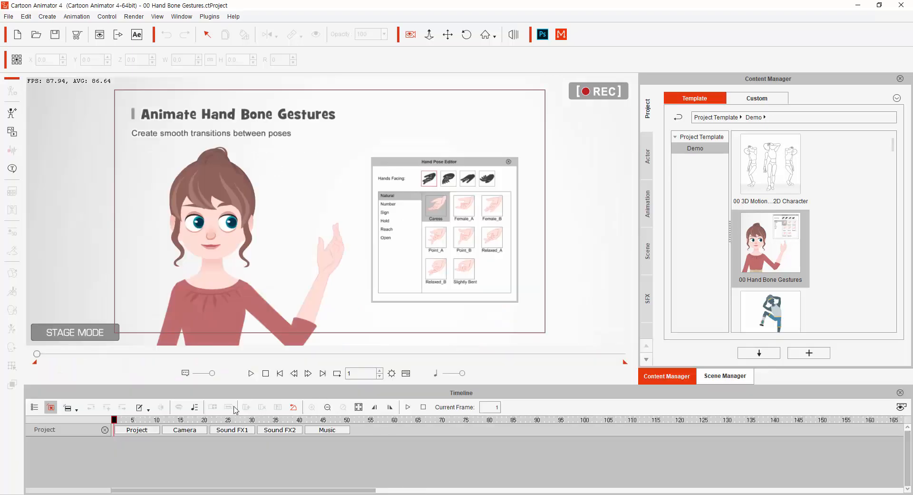
pyautogui.click(213, 238)
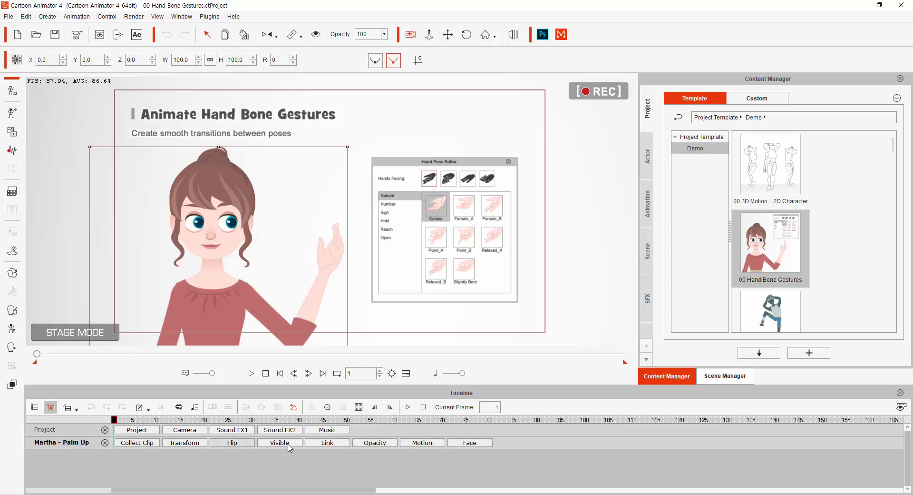
pyautogui.click(460, 443)
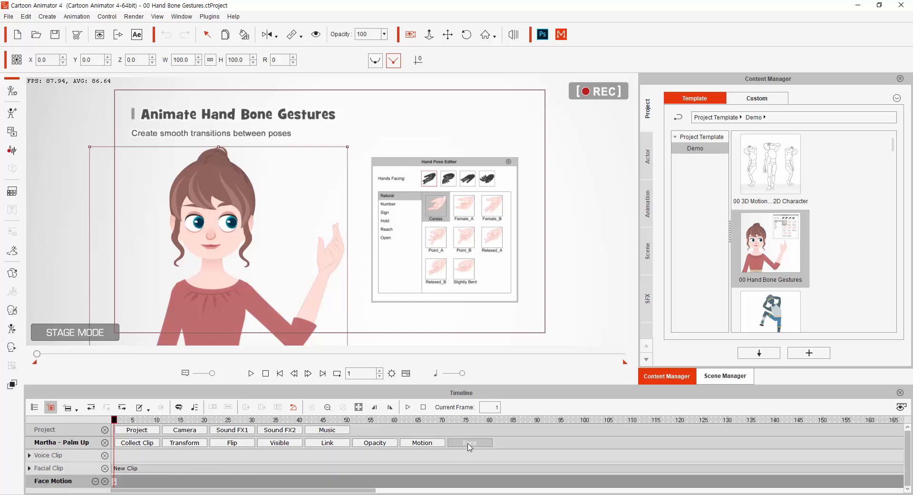
pyautogui.click(468, 443)
# Turn off the selected-object-only timeline filter and select the title, UI Sample prop and woman actor to list their tracks together
pyautogui.moveTo(219, 188); pyautogui.dragTo(219, 188)
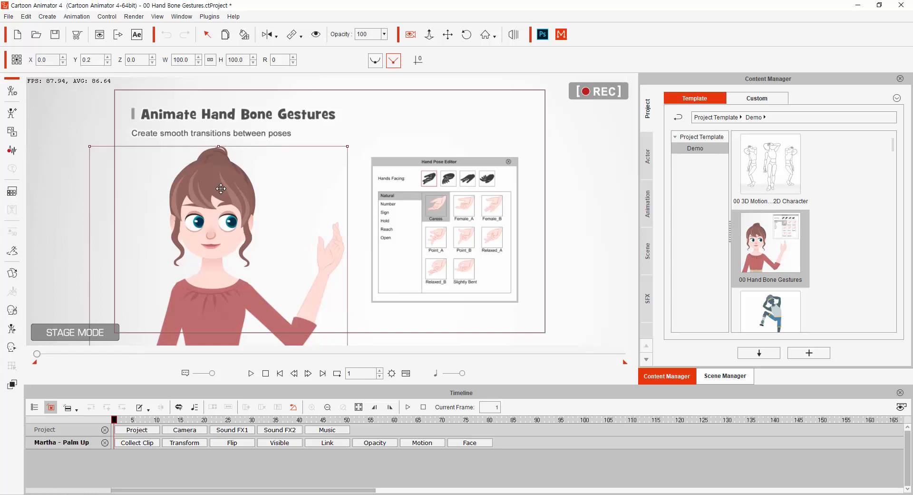
pyautogui.click(424, 190)
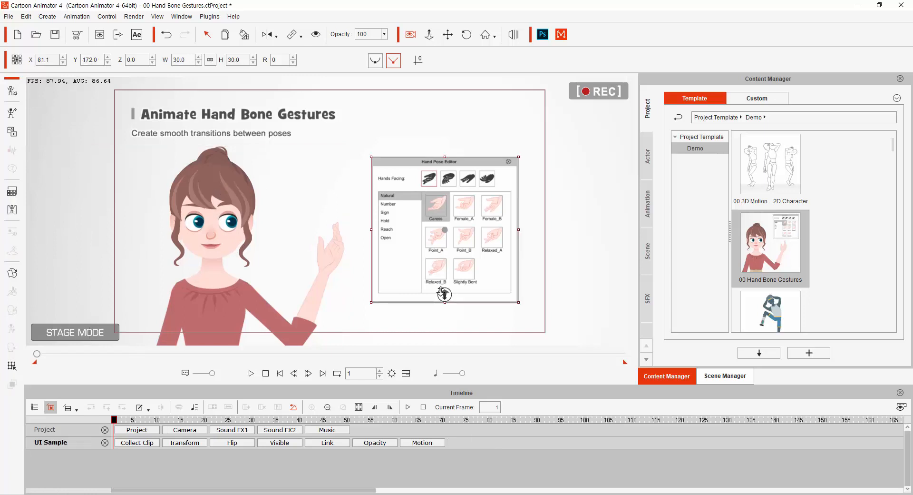
pyautogui.click(305, 117)
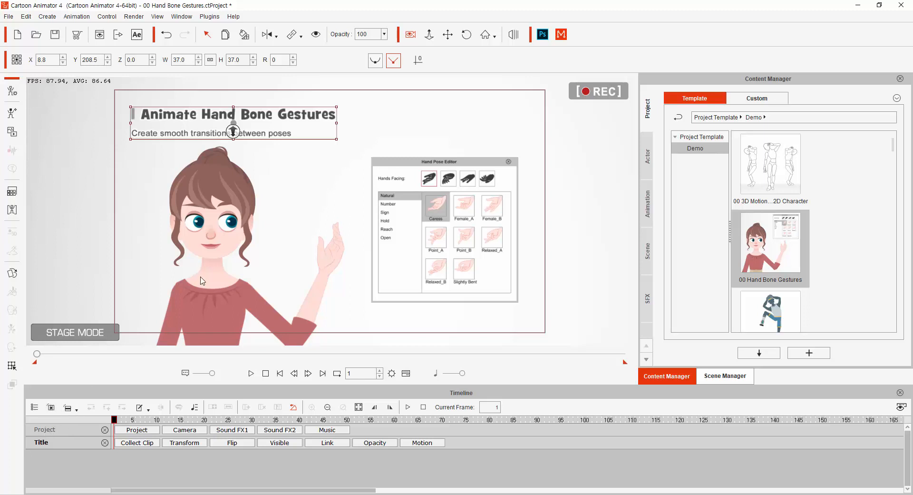
pyautogui.click(405, 208)
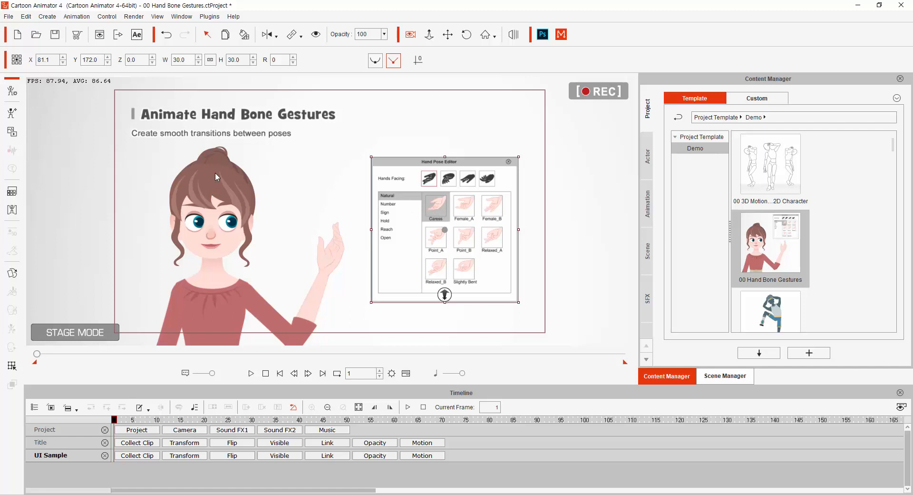
pyautogui.click(231, 173)
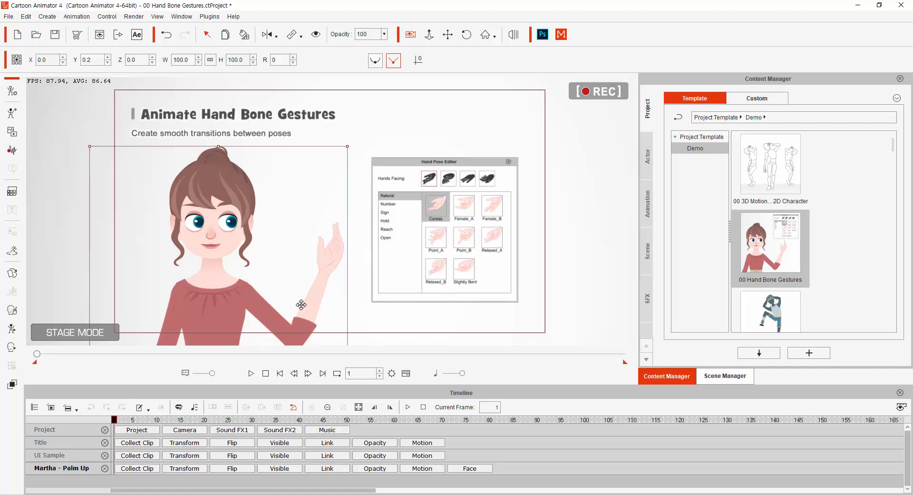
pyautogui.click(439, 260)
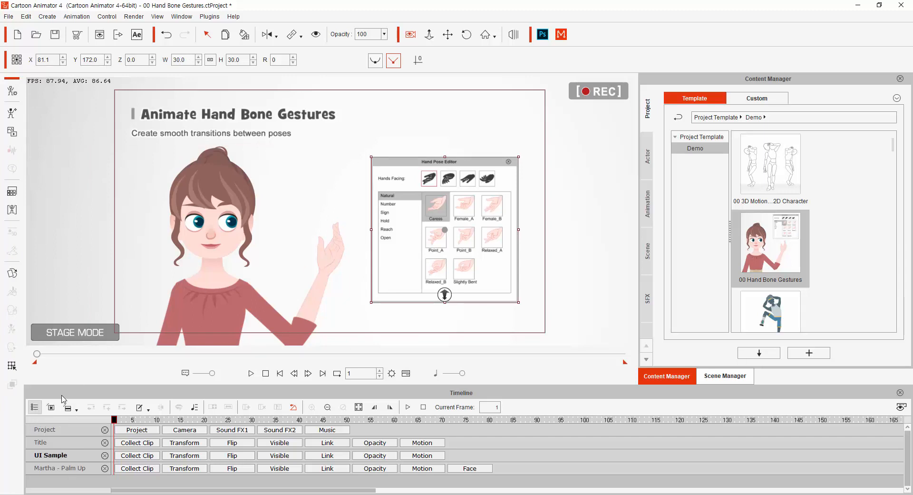
# In the timeline's object list, enable the Background prop's track and hide the Palm Up actor's track
pyautogui.click(34, 408)
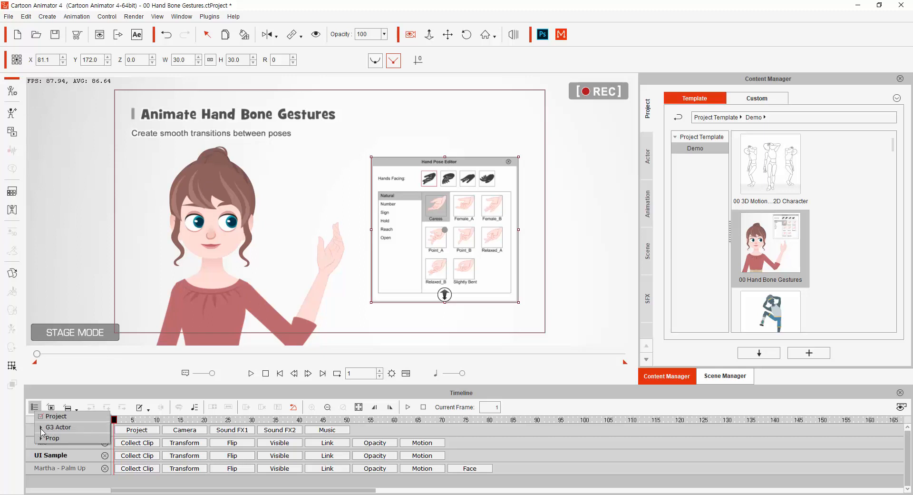
pyautogui.click(41, 428)
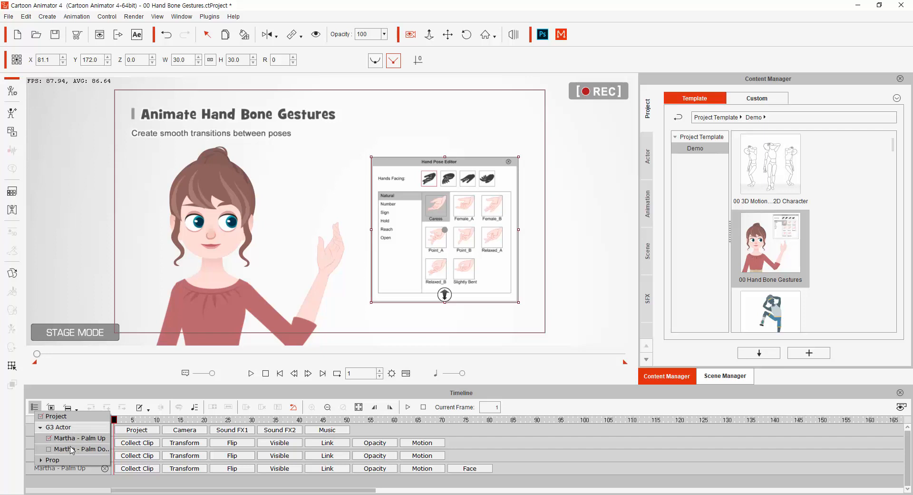
pyautogui.click(40, 438)
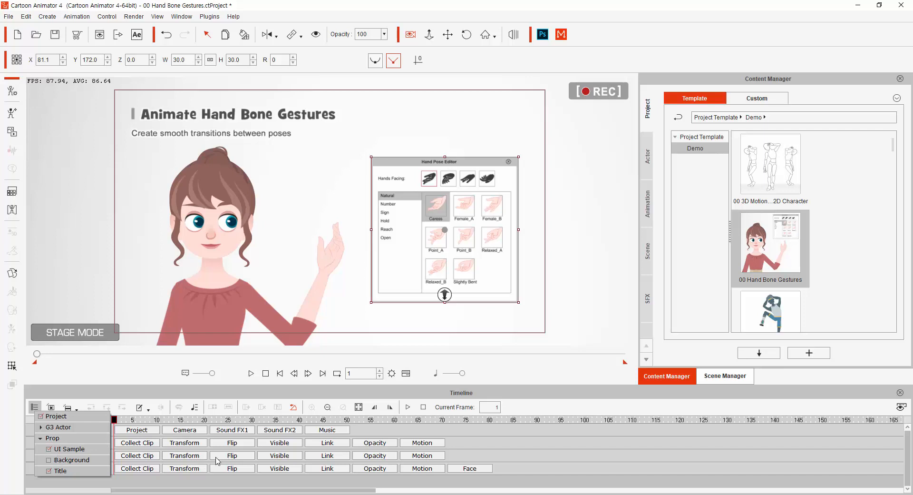
pyautogui.click(50, 460)
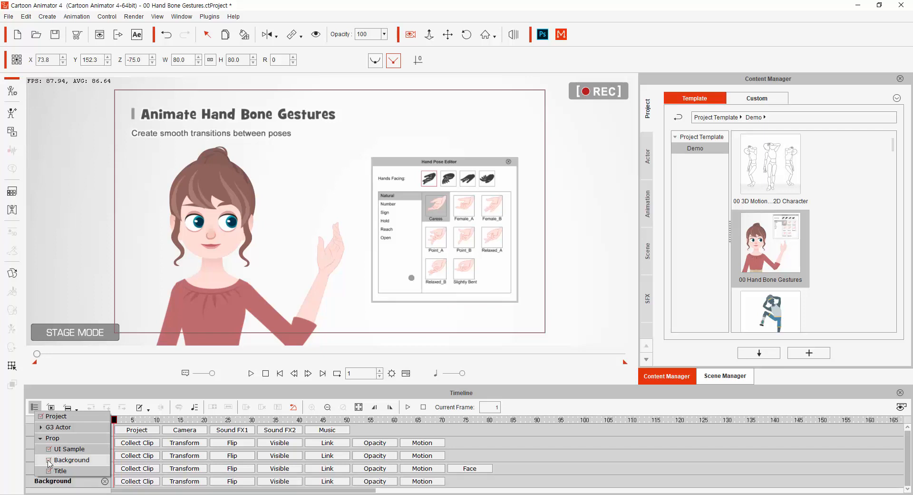
pyautogui.click(40, 426)
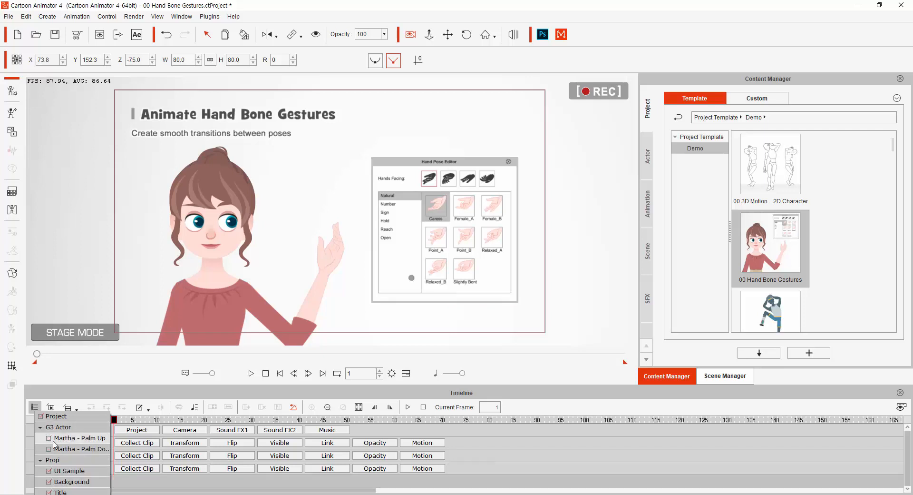
pyautogui.click(40, 427)
pyautogui.click(40, 438)
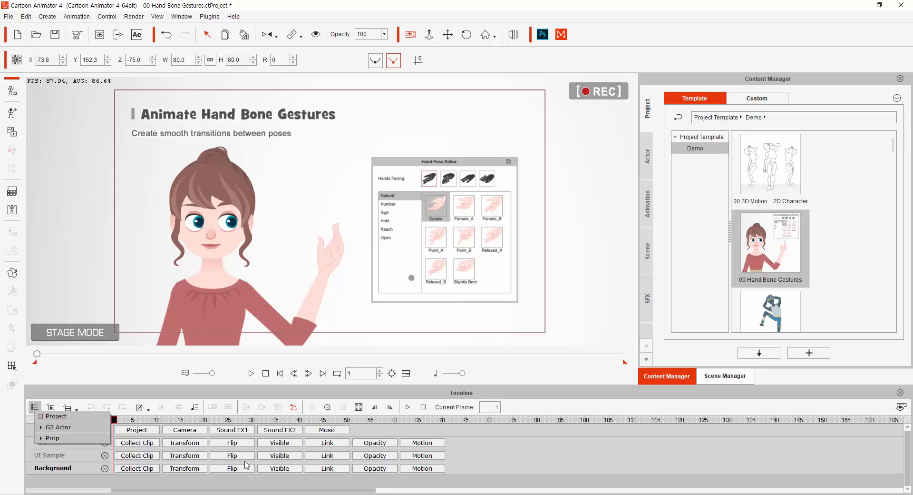
pyautogui.click(118, 487)
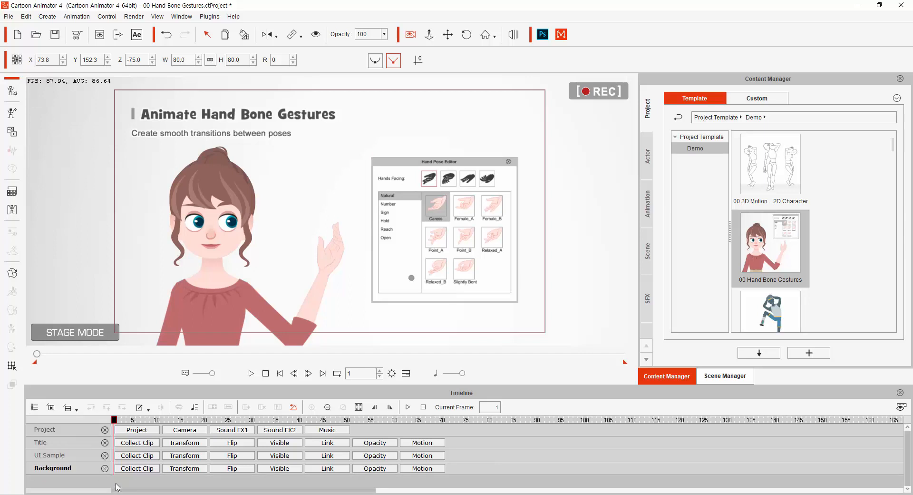
# Restrict the timeline to the selected object's tracks, and select the woman actor followed by the UI Sample prop
pyautogui.click(51, 407)
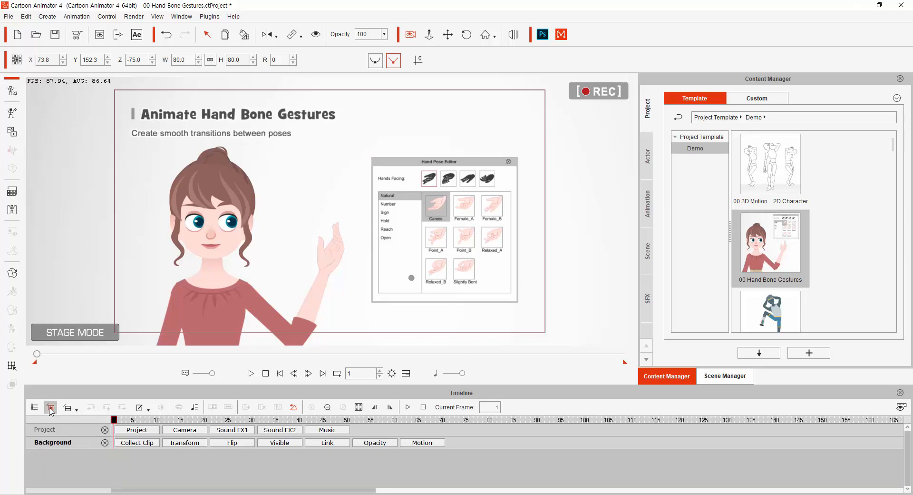
pyautogui.click(234, 231)
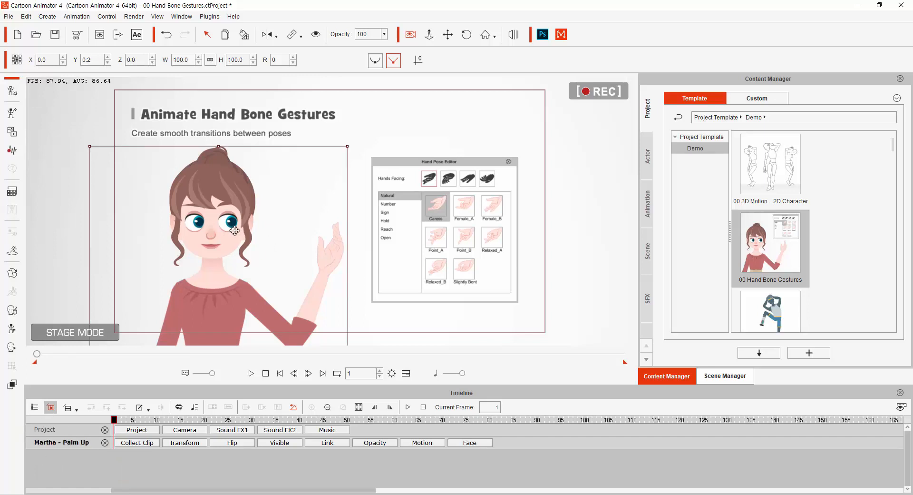
pyautogui.click(465, 240)
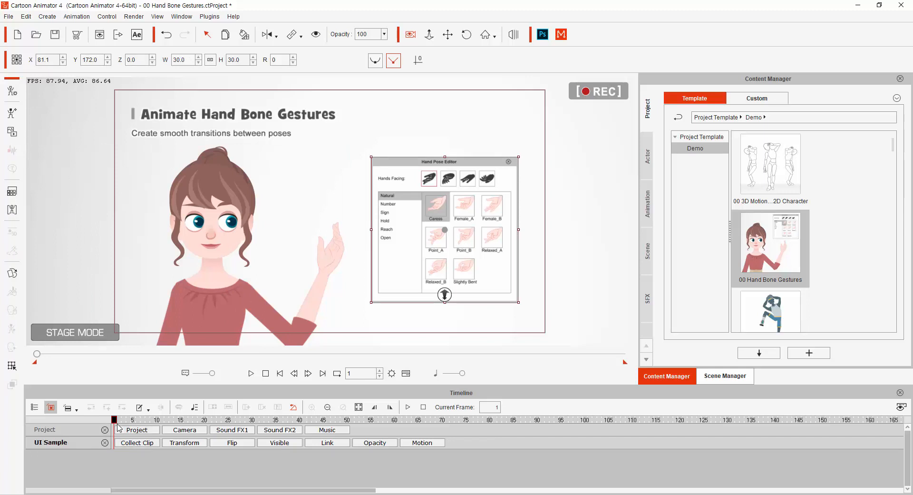
# Select the woman actor, display her Transform track and select its first key at frame 1
pyautogui.moveTo(114, 419)
pyautogui.mouseDown()
pyautogui.moveTo(157, 420)
pyautogui.moveTo(123, 420)
pyautogui.mouseUp()
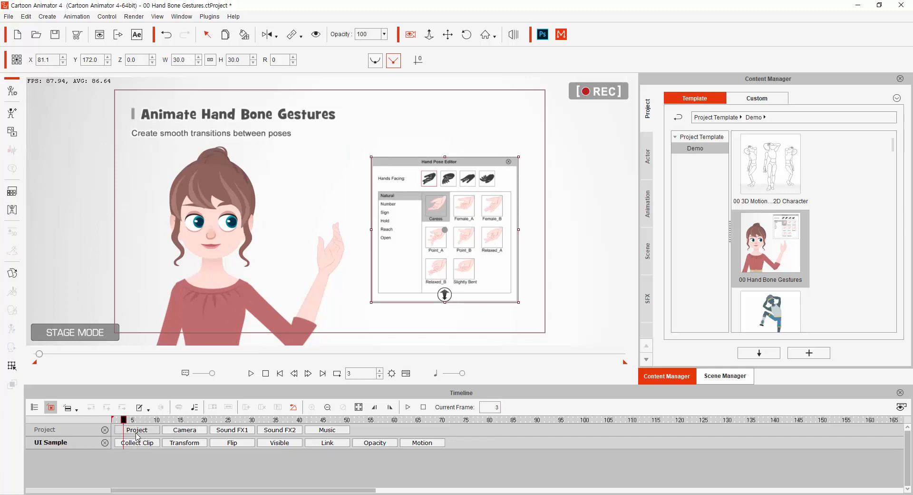
pyautogui.click(213, 214)
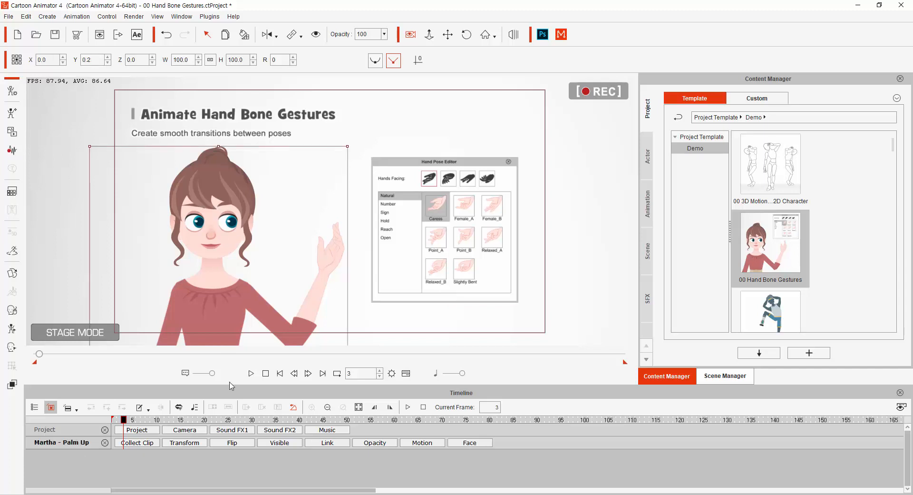
pyautogui.click(185, 442)
pyautogui.moveTo(125, 421); pyautogui.dragTo(119, 421)
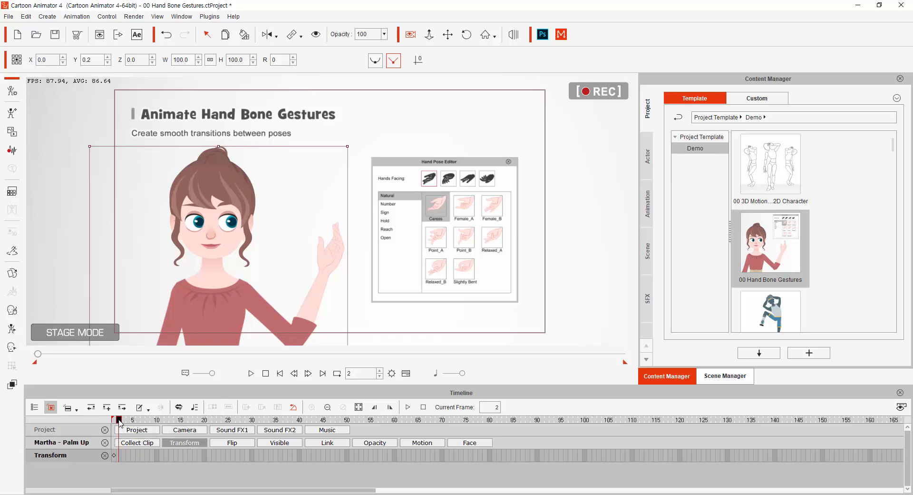
pyautogui.click(115, 456)
# At frame 20, set the woman actor's X position to 7.0 and her width scale to 104.0
pyautogui.moveTo(115, 421); pyautogui.dragTo(204, 425)
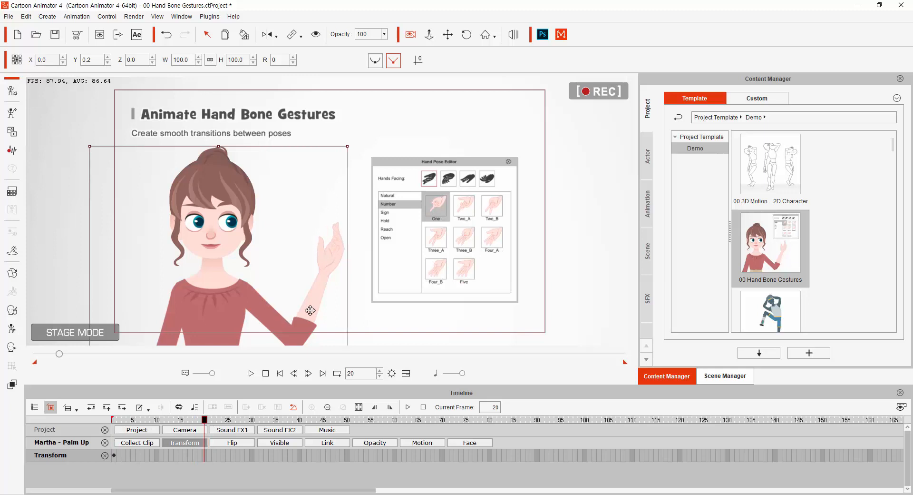
pyautogui.moveTo(63, 57); pyautogui.dragTo(67, 62)
pyautogui.click(64, 63)
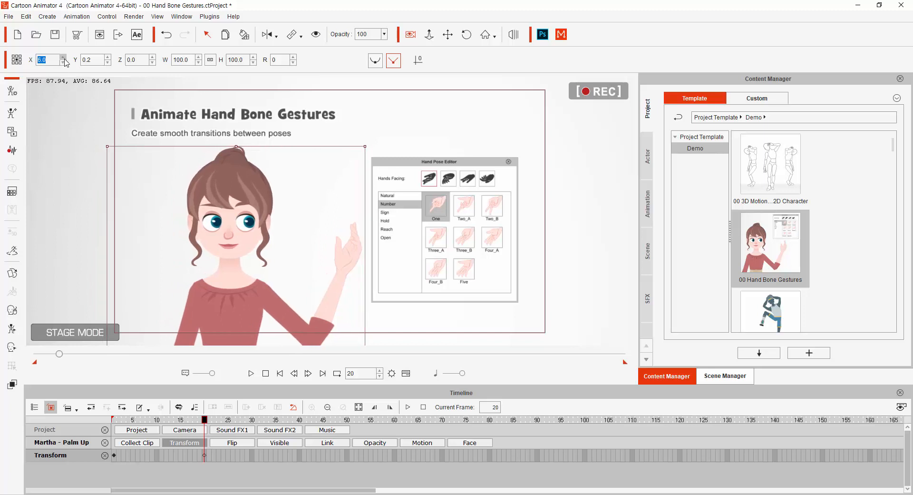
pyautogui.moveTo(200, 59); pyautogui.dragTo(202, 67)
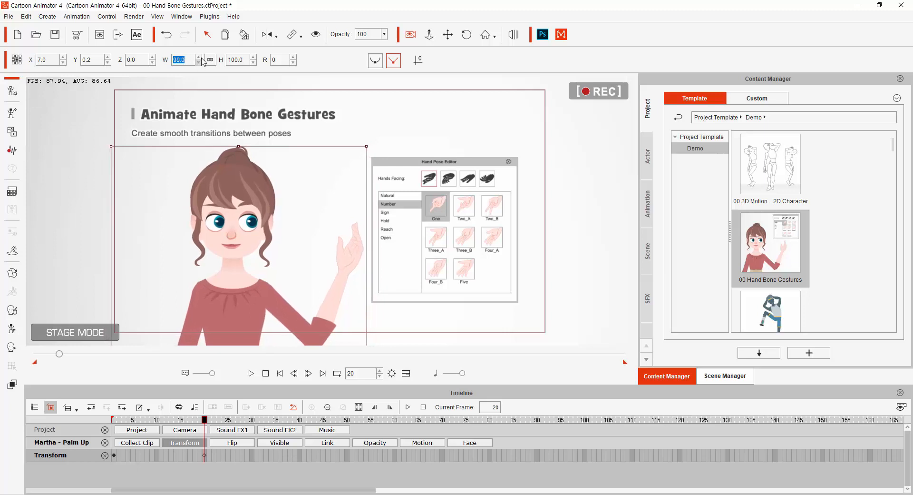
pyautogui.click(199, 57)
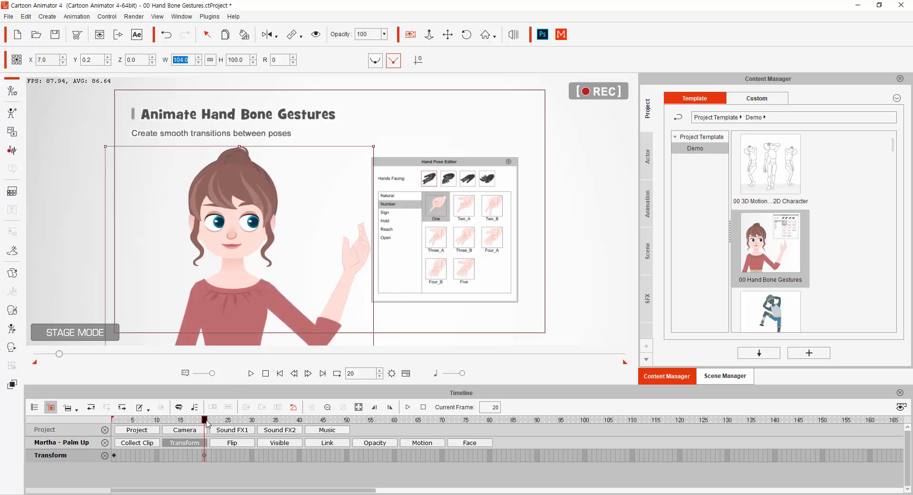
# Copy the Transform key at frame 1, paste it at frame 40 and scrub back through the movement
pyautogui.moveTo(206, 421)
pyautogui.mouseDown()
pyautogui.moveTo(115, 422)
pyautogui.moveTo(205, 421)
pyautogui.mouseUp()
pyautogui.click(114, 456)
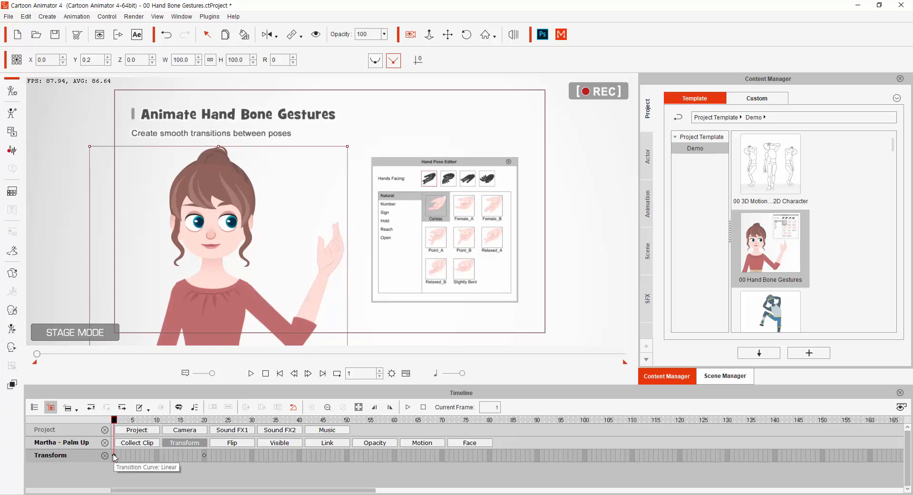
pyautogui.rightClick(115, 456)
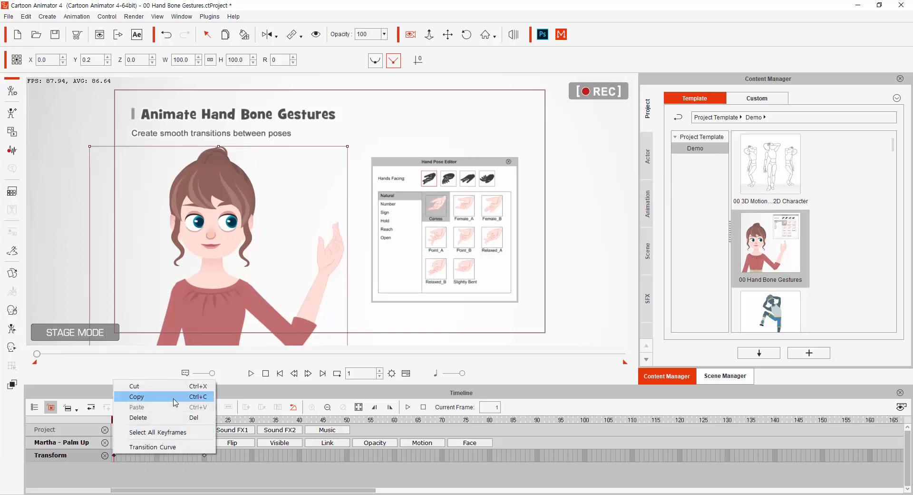
pyautogui.click(205, 399)
pyautogui.moveTo(257, 420); pyautogui.dragTo(302, 458)
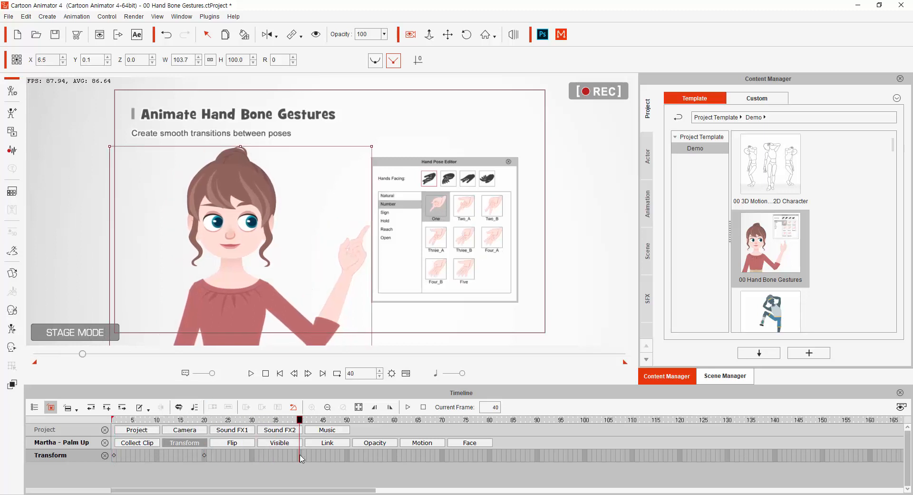
pyautogui.rightClick(301, 458)
pyautogui.click(328, 410)
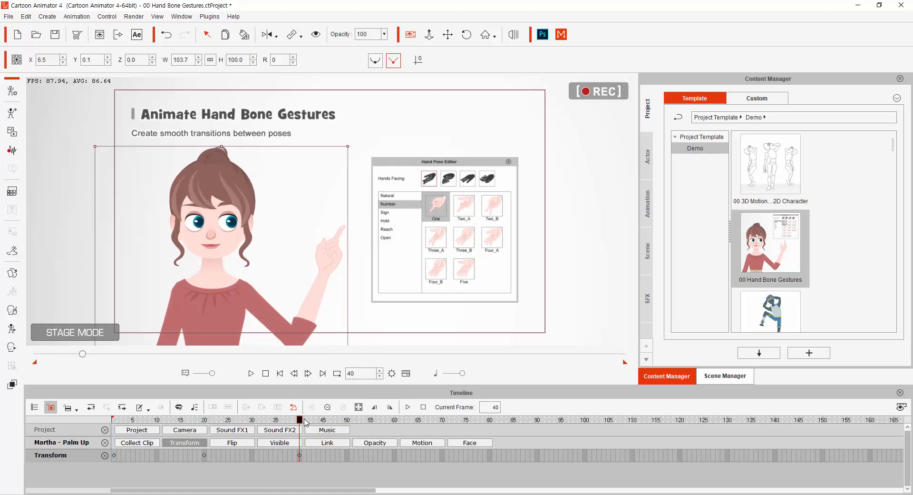
pyautogui.moveTo(301, 423); pyautogui.dragTo(116, 446)
# Replace the Transform track with the Flip track and flip the woman actor horizontally at frames 20 and 40
pyautogui.click(189, 443)
pyautogui.click(232, 443)
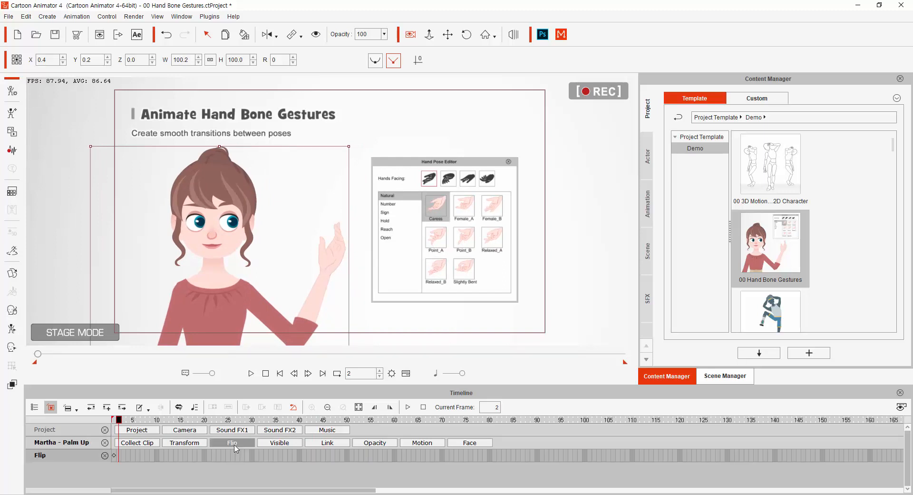
pyautogui.moveTo(120, 423); pyautogui.dragTo(204, 426)
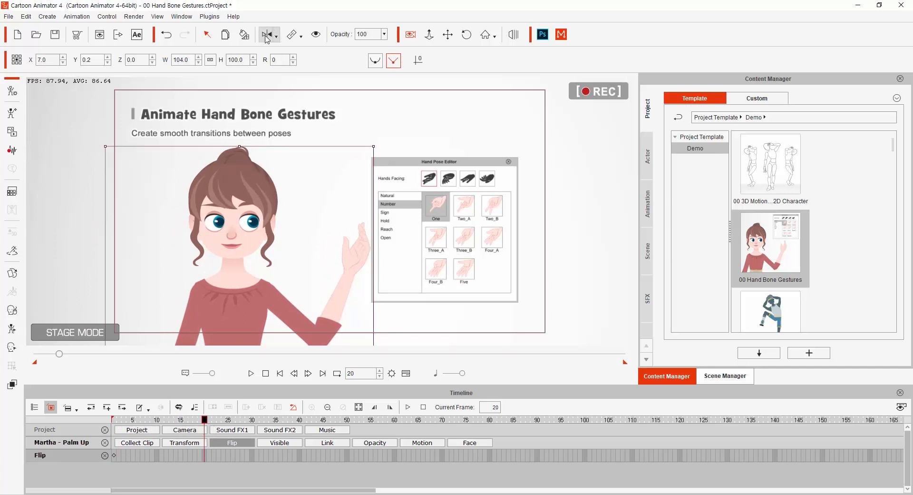
pyautogui.click(268, 40)
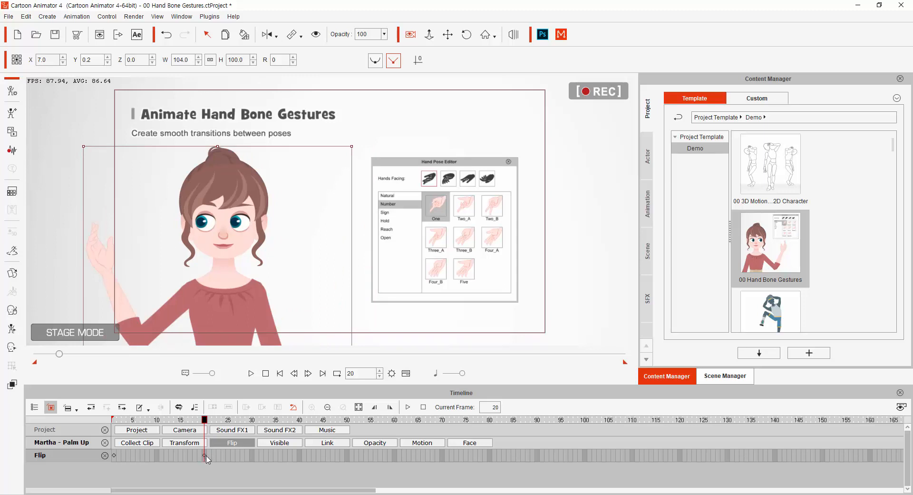
pyautogui.moveTo(205, 421); pyautogui.dragTo(256, 434)
pyautogui.click(270, 38)
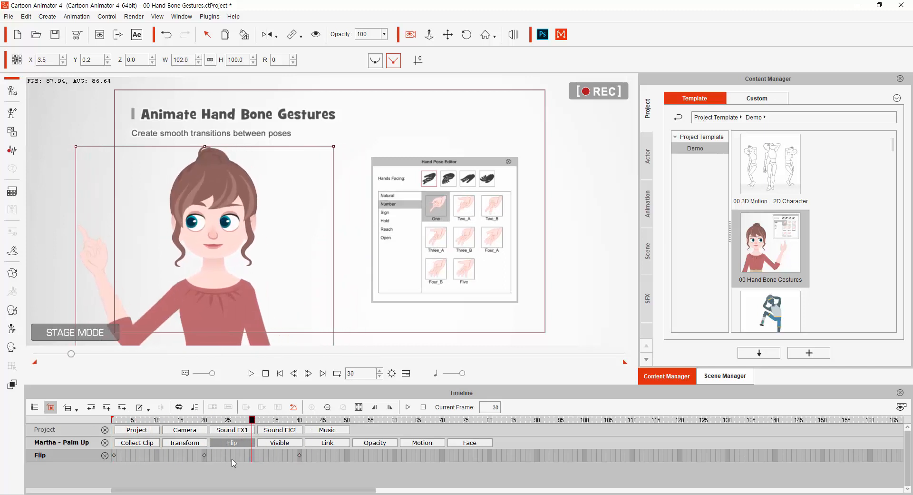
# Replace the Flip track with the Visible track and select its first key at frame 1
pyautogui.click(242, 446)
pyautogui.click(279, 446)
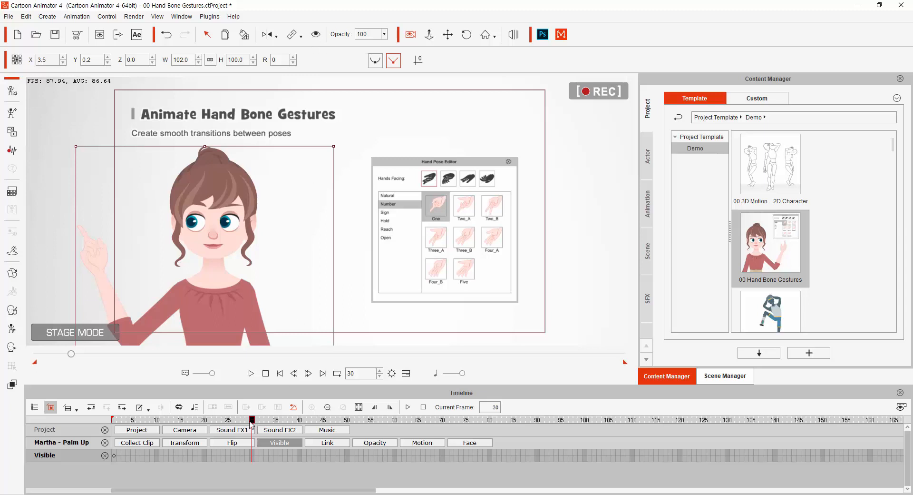
pyautogui.moveTo(252, 421); pyautogui.dragTo(83, 438)
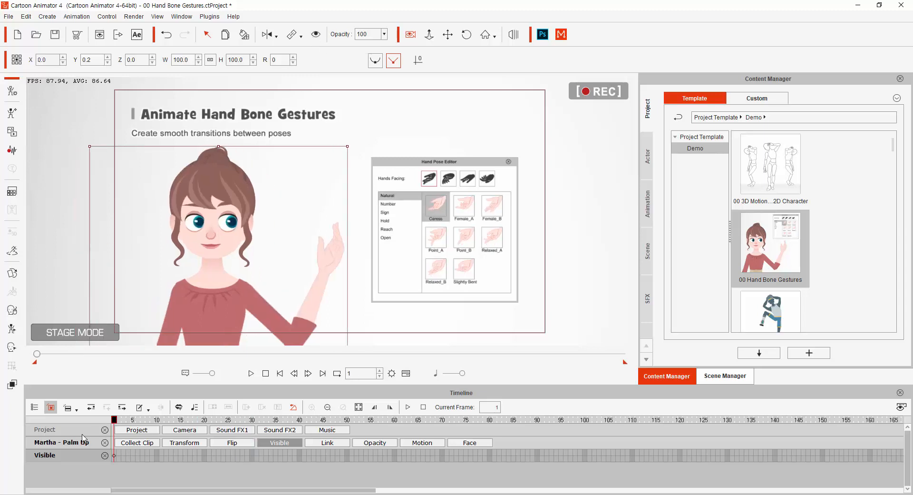
pyautogui.click(114, 456)
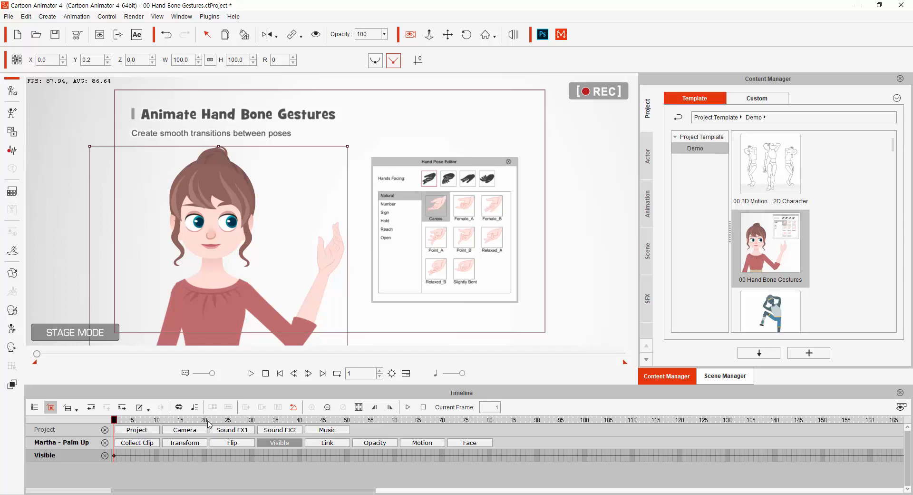
# Hide the woman actor at frame 10 and make her visible again at frame 20
pyautogui.moveTo(118, 425); pyautogui.dragTo(206, 423)
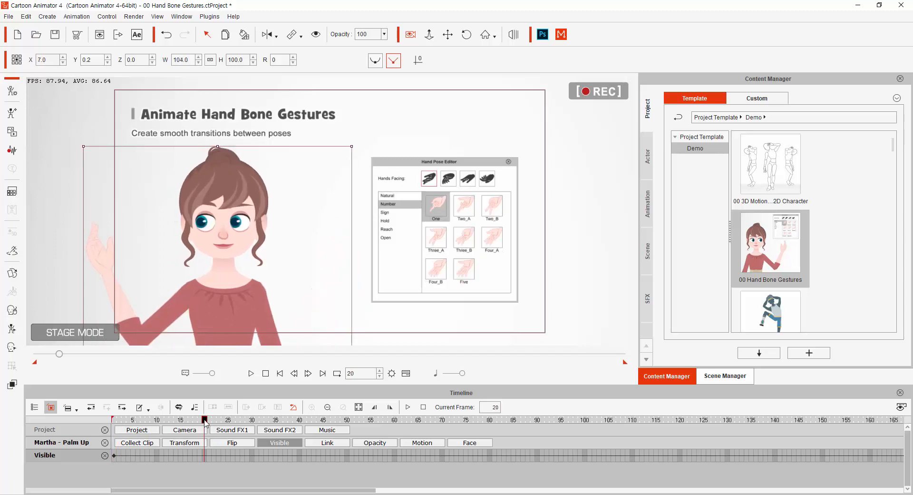
pyautogui.moveTo(207, 425); pyautogui.dragTo(158, 428)
pyautogui.click(316, 34)
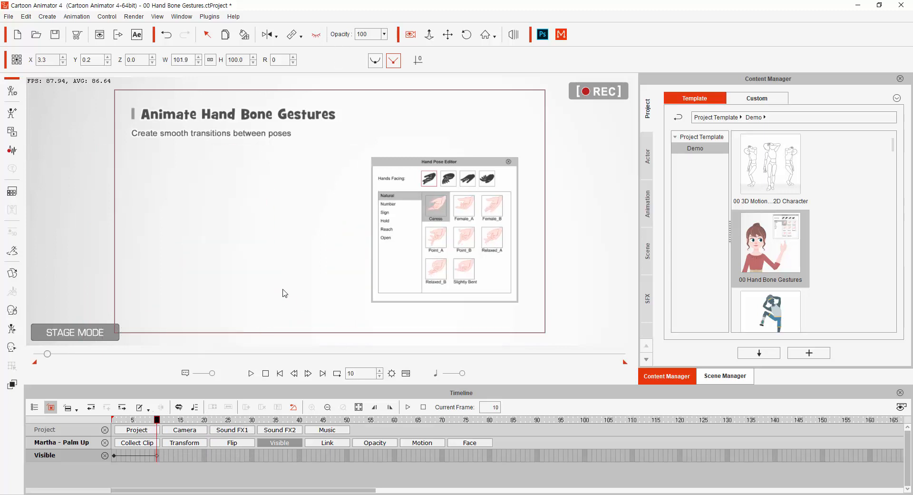
pyautogui.moveTo(159, 425); pyautogui.dragTo(205, 425)
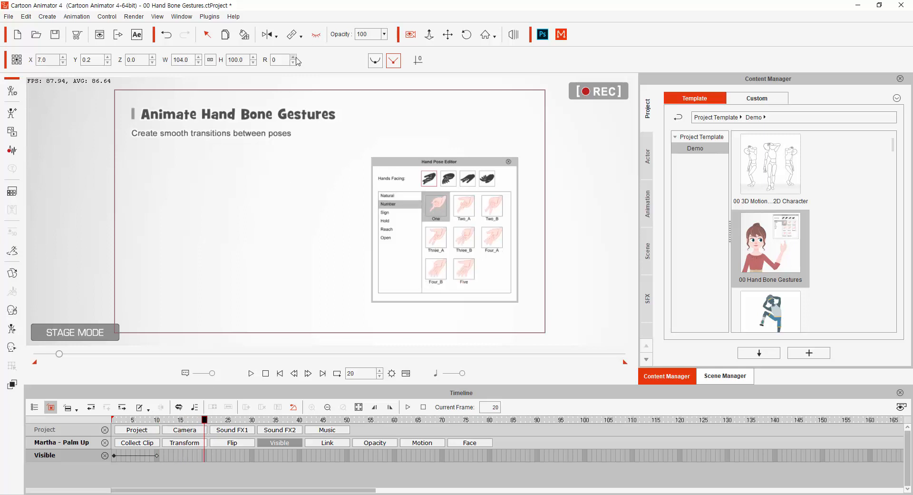
pyautogui.click(316, 35)
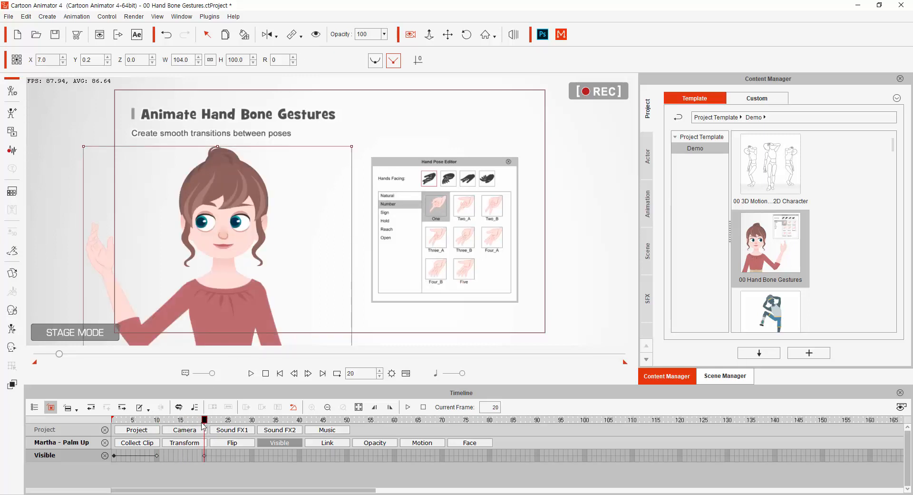
# Set the woman actor's opacity to 50 at frame 30
pyautogui.moveTo(205, 424); pyautogui.dragTo(253, 429)
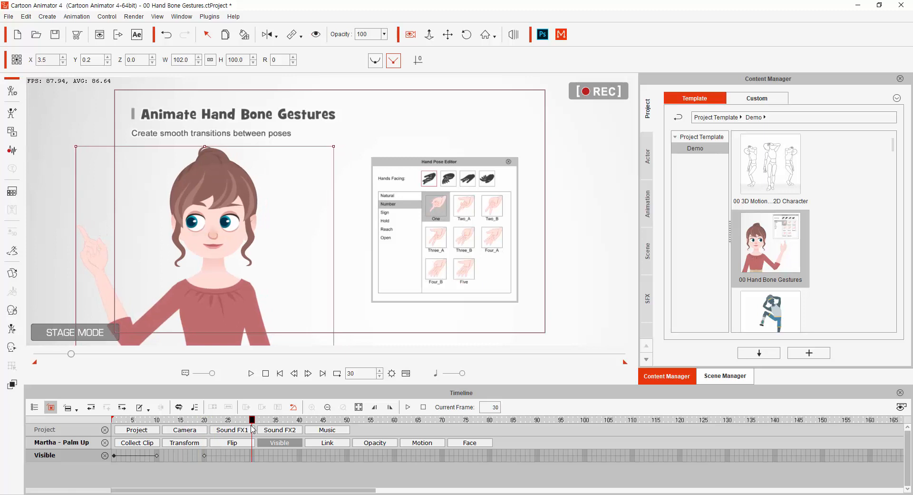
pyautogui.click(384, 33)
pyautogui.moveTo(368, 33); pyautogui.dragTo(323, 30)
pyautogui.write('50')
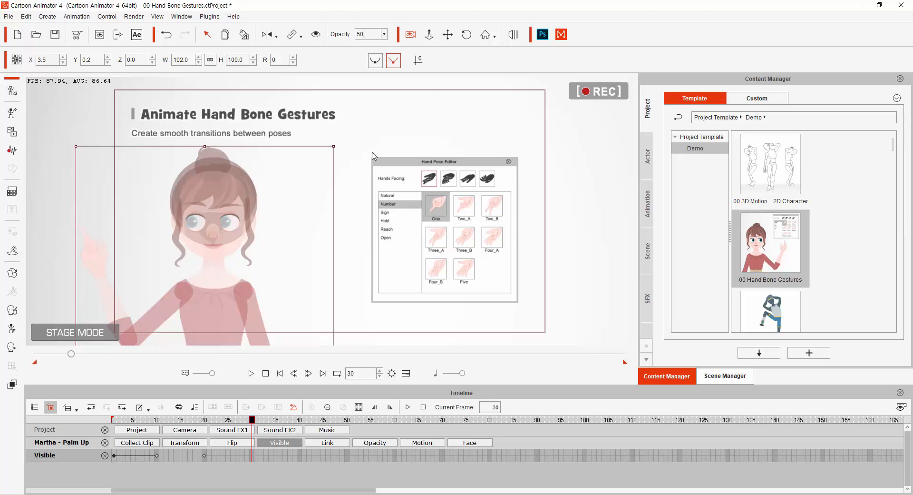
# Set the woman actor's opacity to 100 at frames 20 and 40
pyautogui.moveTo(252, 420); pyautogui.dragTo(204, 425)
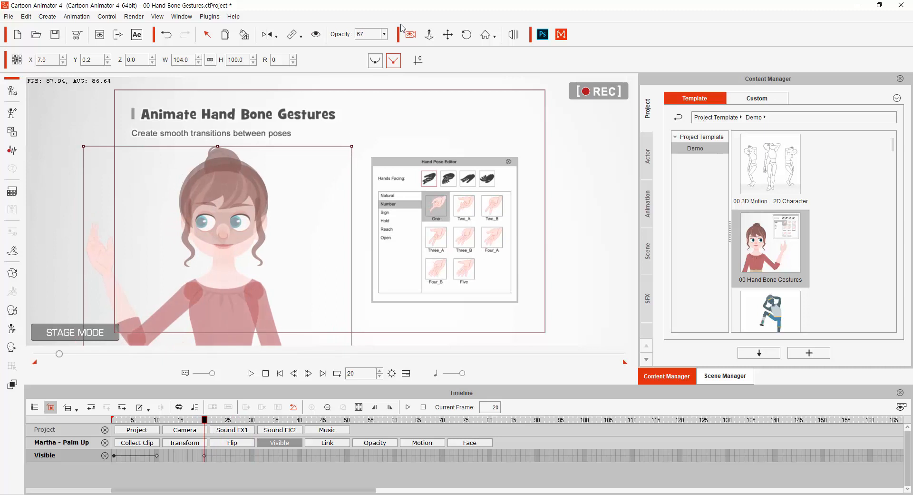
pyautogui.write('100')
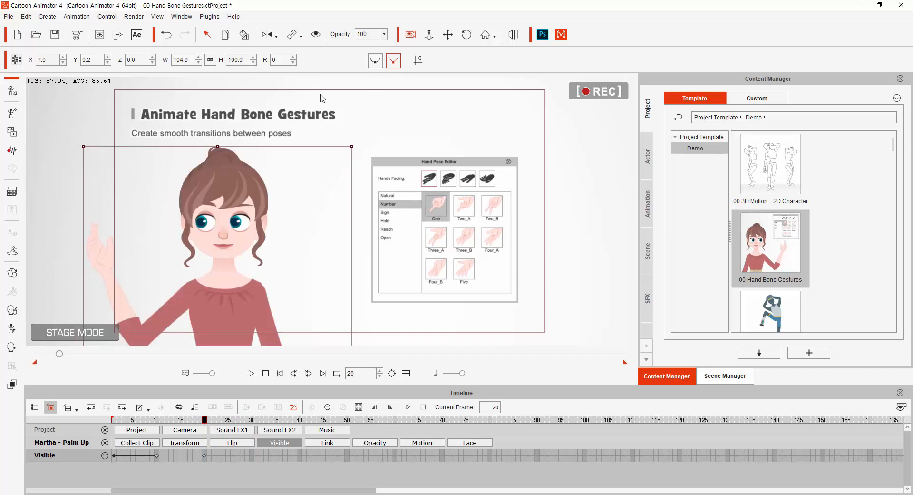
pyautogui.moveTo(208, 428); pyautogui.dragTo(300, 429)
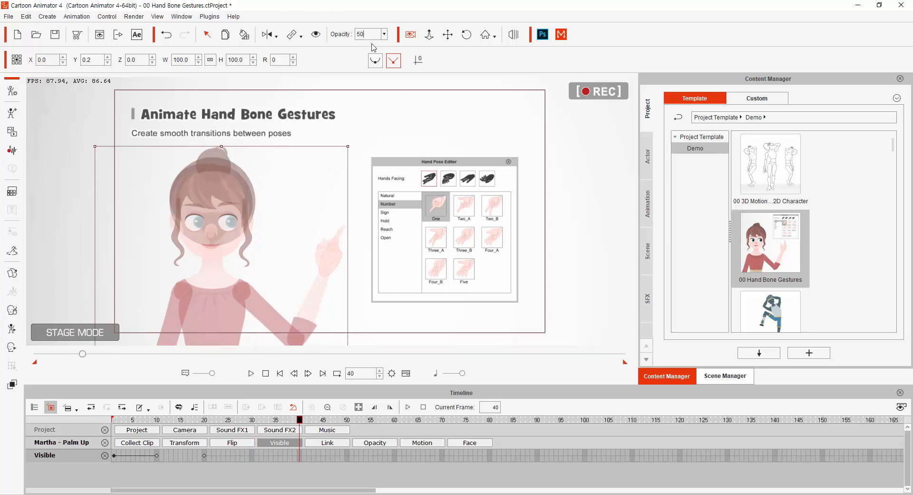
pyautogui.write('100')
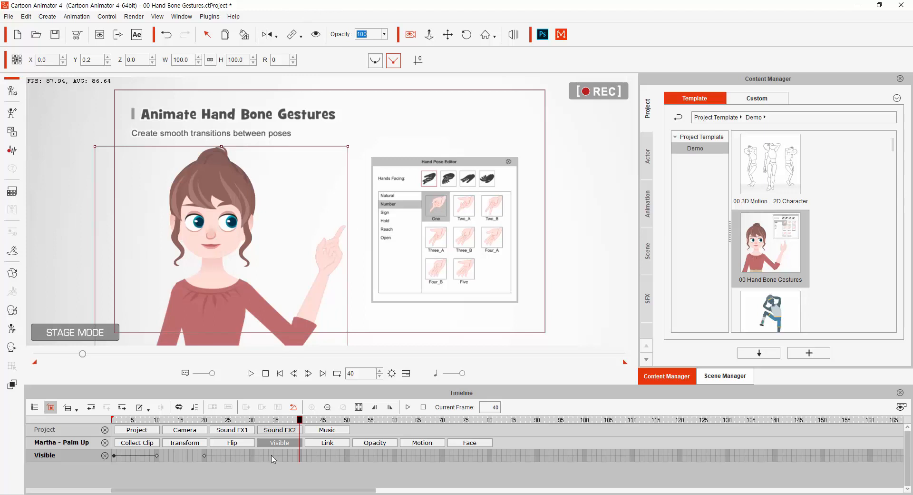
pyautogui.moveTo(300, 431)
pyautogui.mouseDown()
pyautogui.moveTo(199, 432)
pyautogui.moveTo(310, 437)
pyautogui.moveTo(299, 435)
pyautogui.mouseUp()
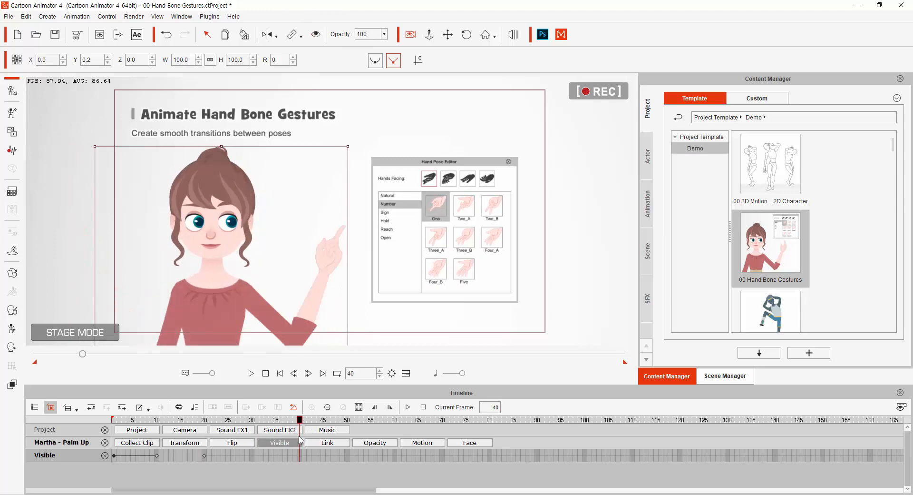
# Display the actor's Opacity track to view its keys, and close both the Visible and Opacity tracks
pyautogui.click(376, 443)
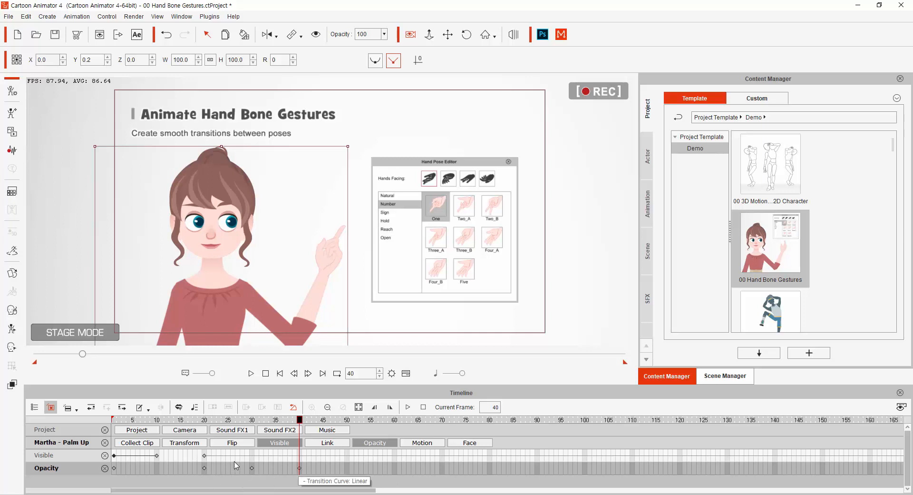
pyautogui.click(286, 442)
pyautogui.click(375, 443)
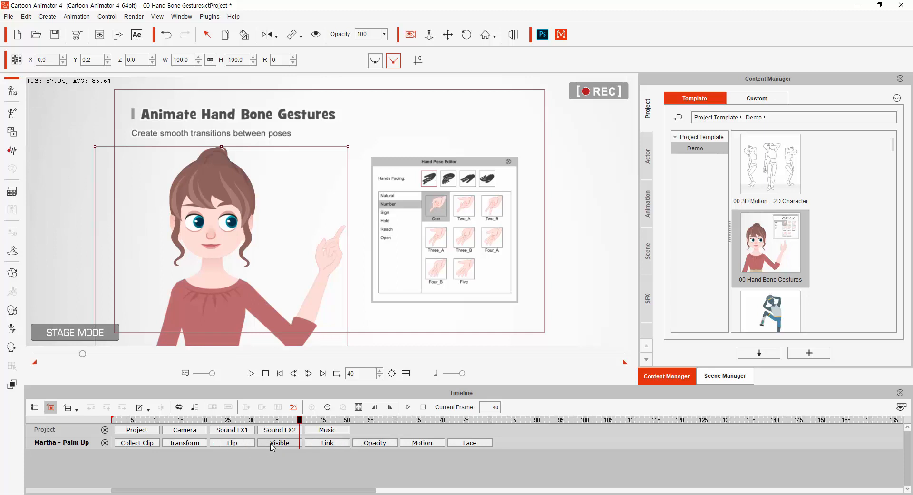
# Display the actor's Motion track, select its New Clip and scrub through the hand gestures to frame 126
pyautogui.moveTo(300, 422); pyautogui.dragTo(422, 421)
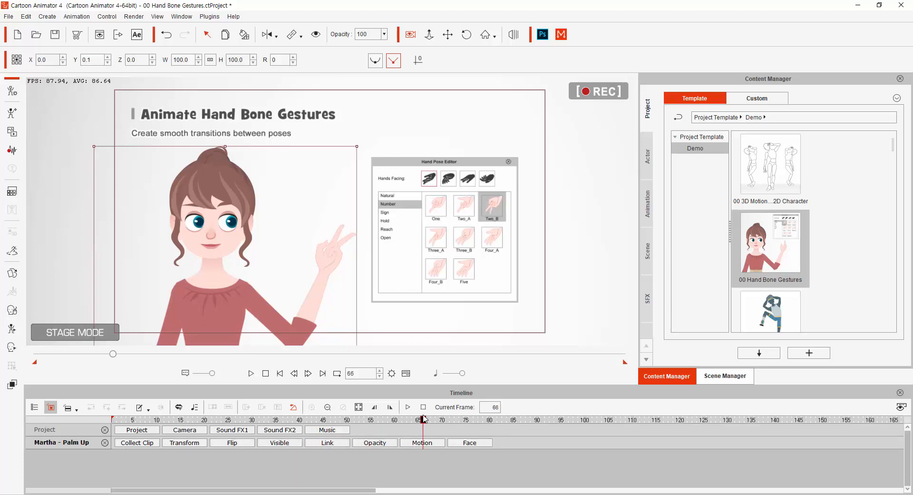
pyautogui.click(422, 442)
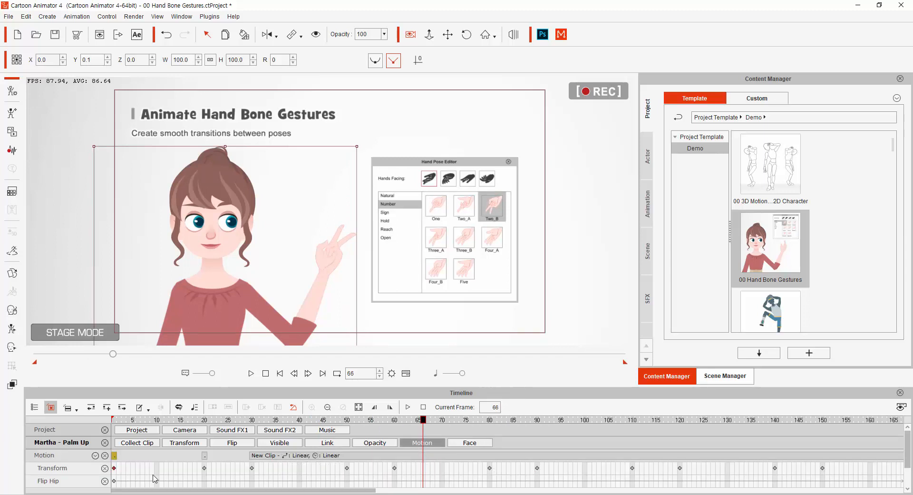
pyautogui.click(276, 456)
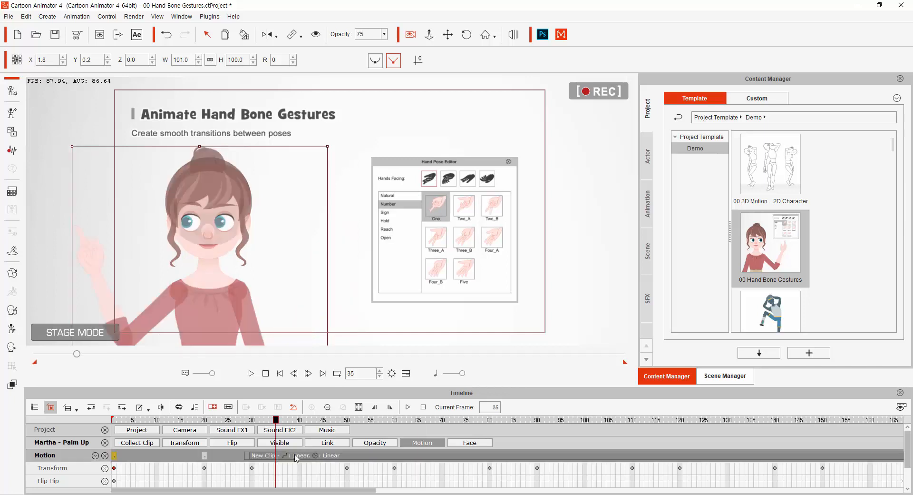
pyautogui.moveTo(277, 420); pyautogui.dragTo(666, 423)
pyautogui.moveTo(590, 427); pyautogui.dragTo(711, 429)
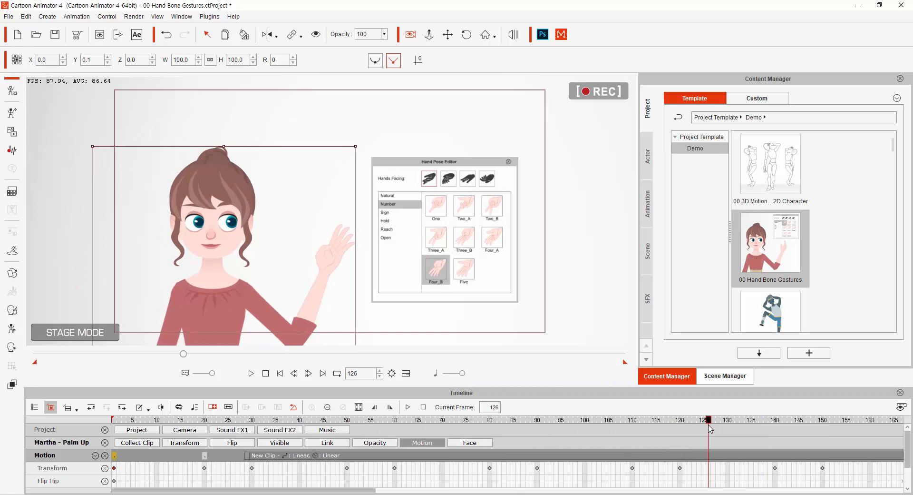
# Examine the Transform track under the actor's Motion track by visiting its keys at frames 50 and 1
pyautogui.click(78, 471)
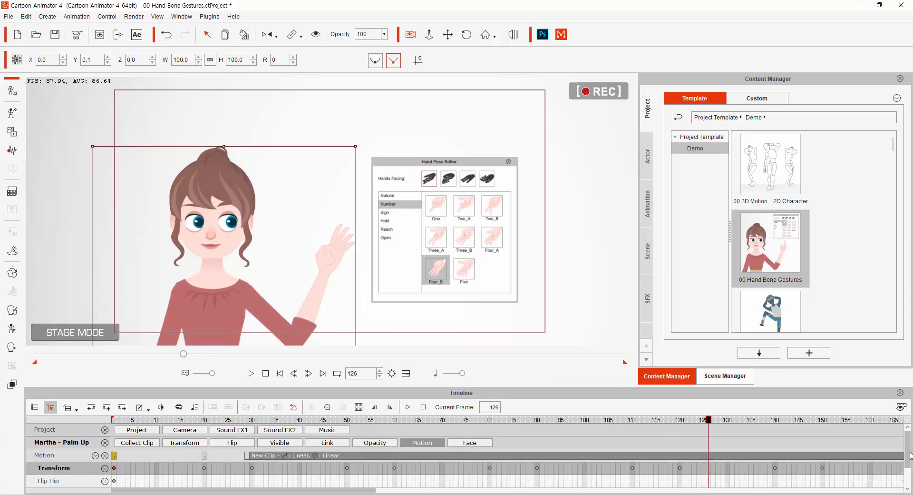
pyautogui.moveTo(910, 456); pyautogui.dragTo(910, 480)
pyautogui.scroll(4, 911, 480)
pyautogui.click(347, 469)
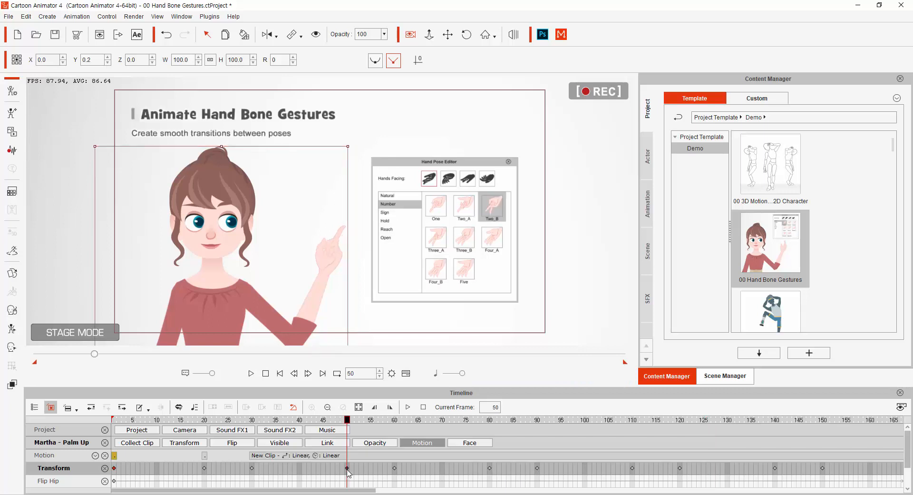
pyautogui.click(115, 468)
pyautogui.moveTo(271, 469); pyautogui.dragTo(115, 470)
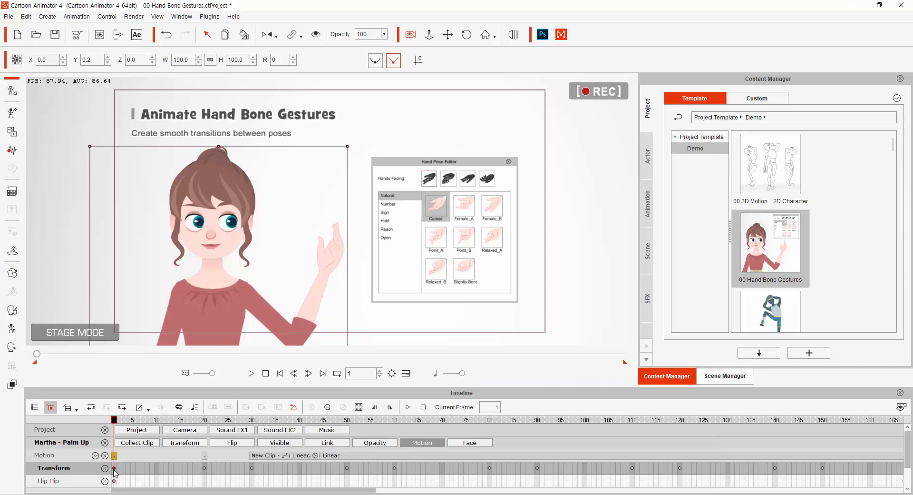
pyautogui.rightClick(181, 469)
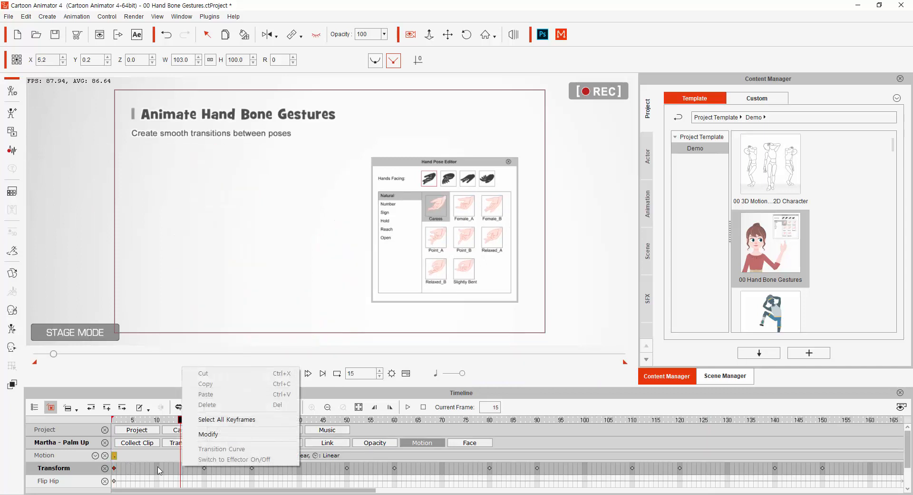
pyautogui.click(116, 470)
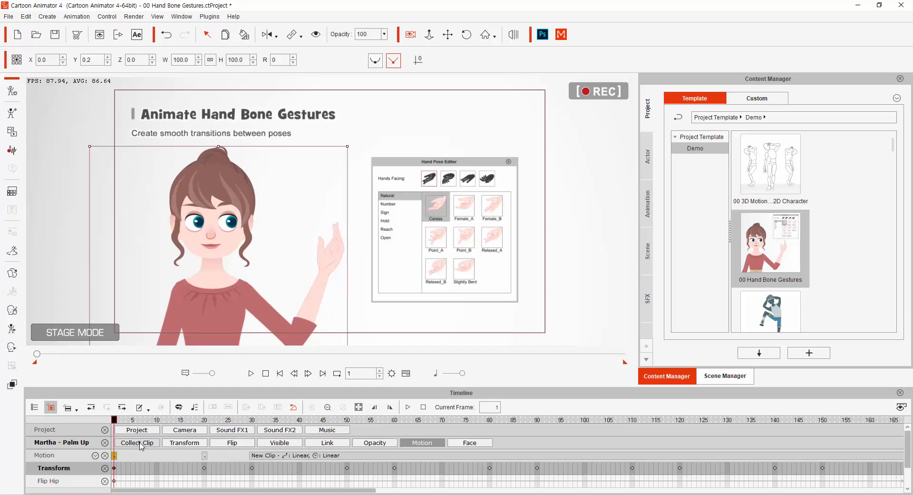
# Display the actor's Collect Clip track, view its export options and mark the range from frame 1 to 15
pyautogui.click(140, 443)
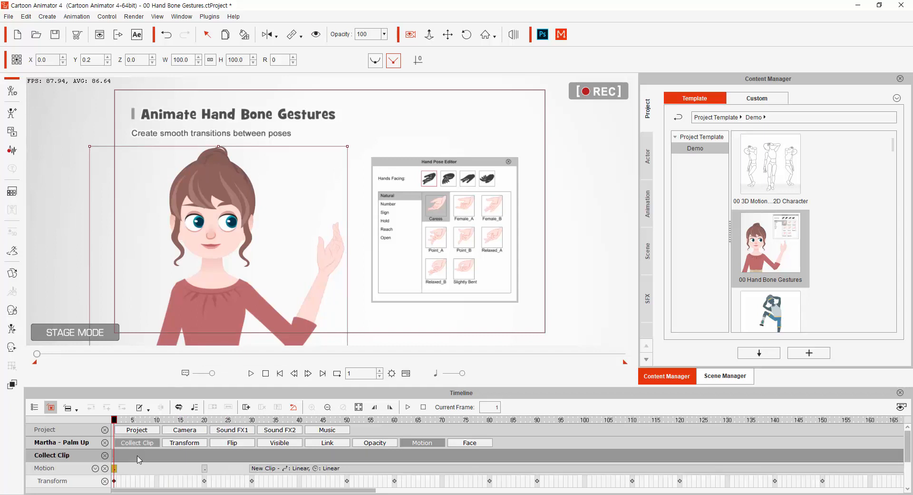
pyautogui.rightClick(137, 455)
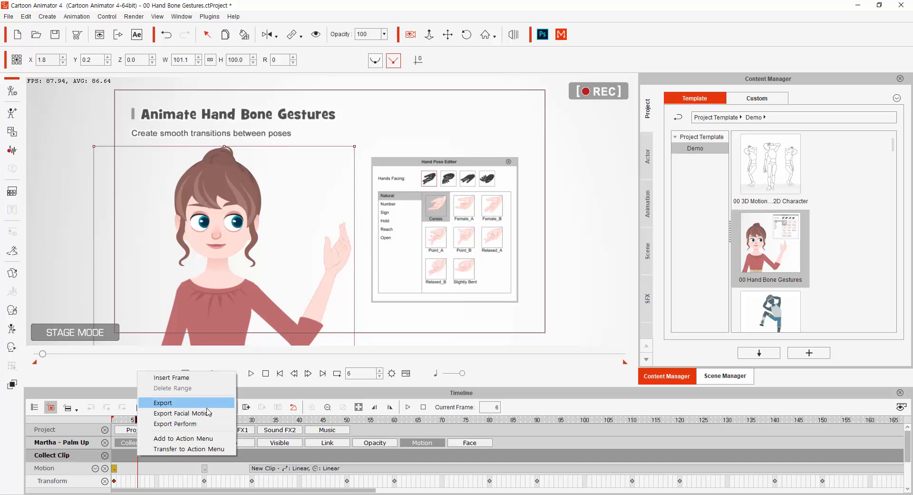
pyautogui.moveTo(119, 457)
pyautogui.mouseDown()
pyautogui.moveTo(190, 454)
pyautogui.moveTo(112, 456)
pyautogui.mouseUp()
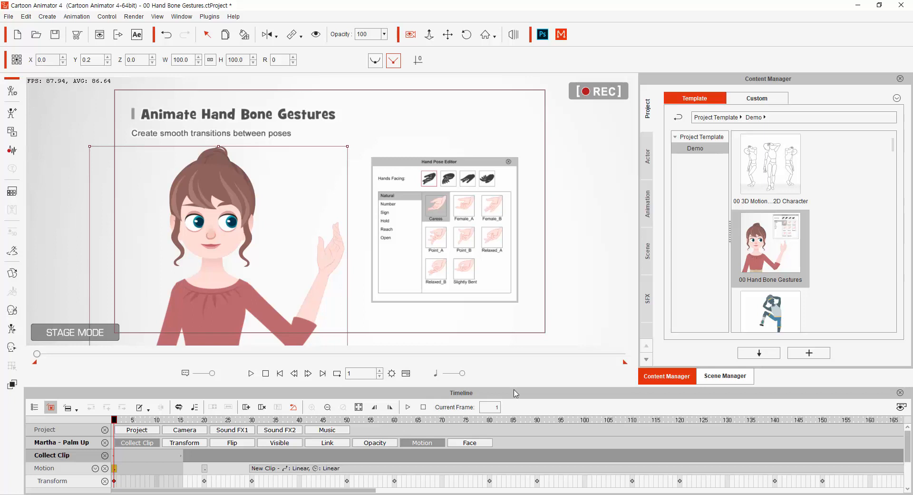
# Look through the custom animation content library, and return to the project templates
pyautogui.click(648, 202)
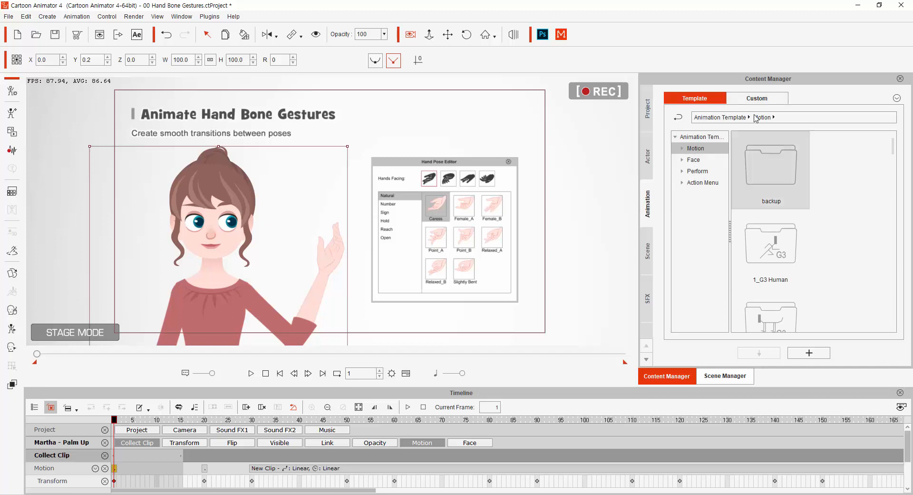
pyautogui.click(760, 99)
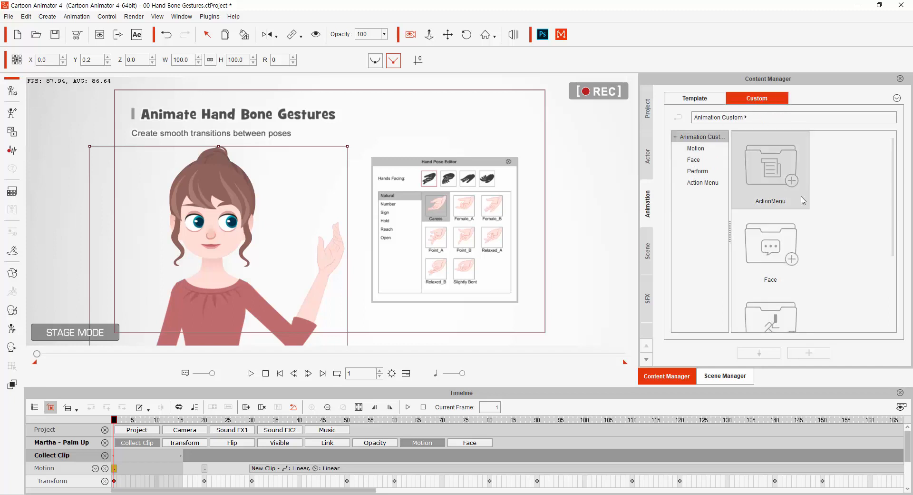
pyautogui.click(695, 98)
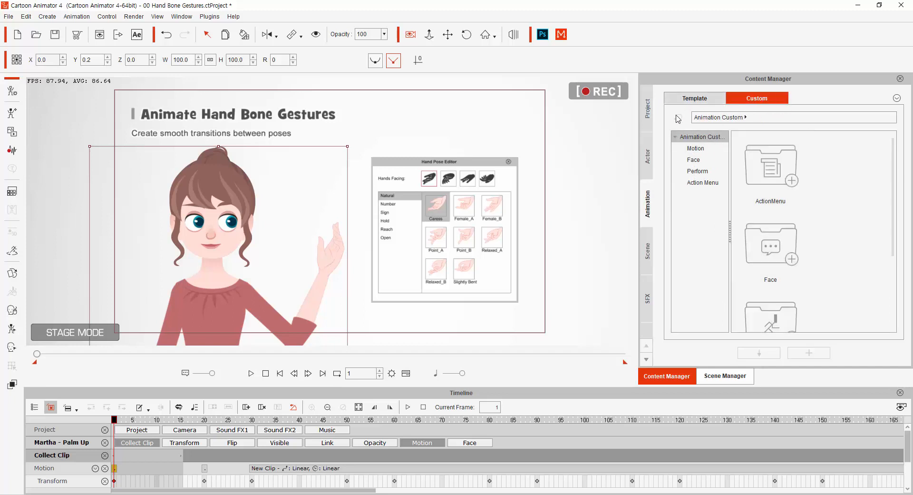
pyautogui.click(648, 119)
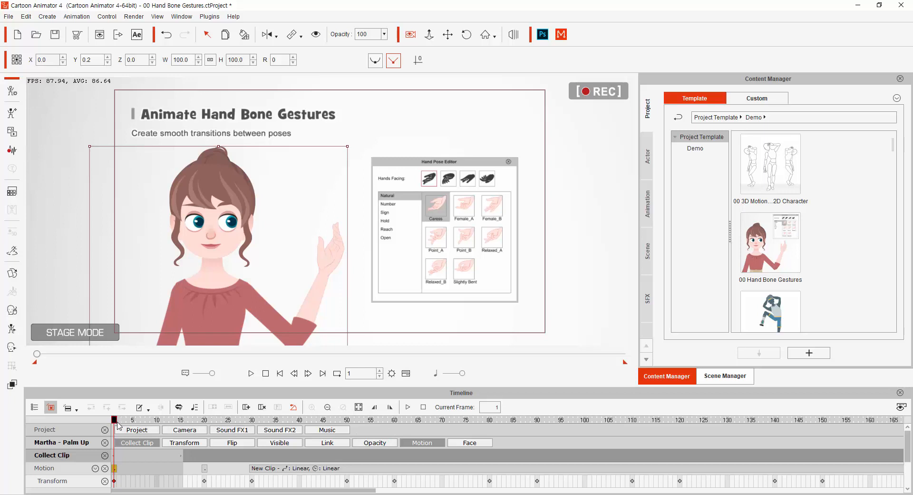
# Select the Sprite track under the actor's Motion track and open the Sprite Editor beside the stage
pyautogui.moveTo(124, 419)
pyautogui.mouseDown()
pyautogui.moveTo(233, 419)
pyautogui.moveTo(114, 420)
pyautogui.mouseUp()
pyautogui.scroll(-3, 157, 464)
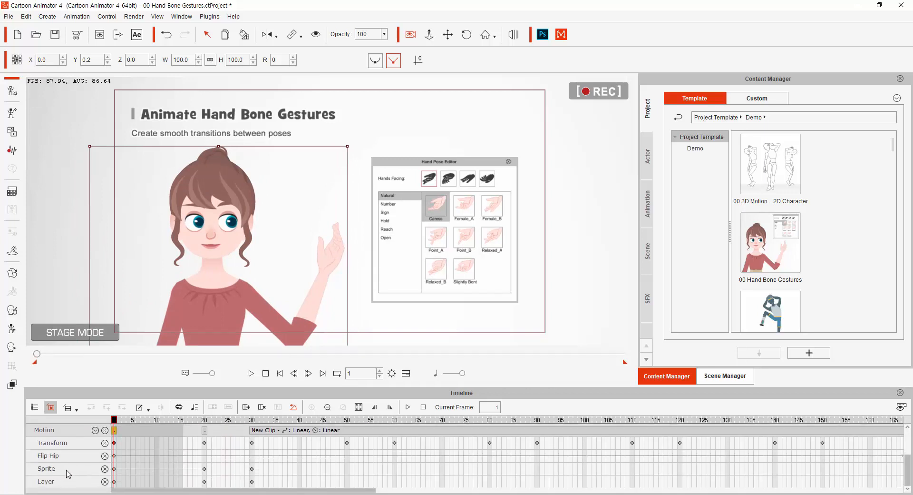
pyautogui.click(67, 471)
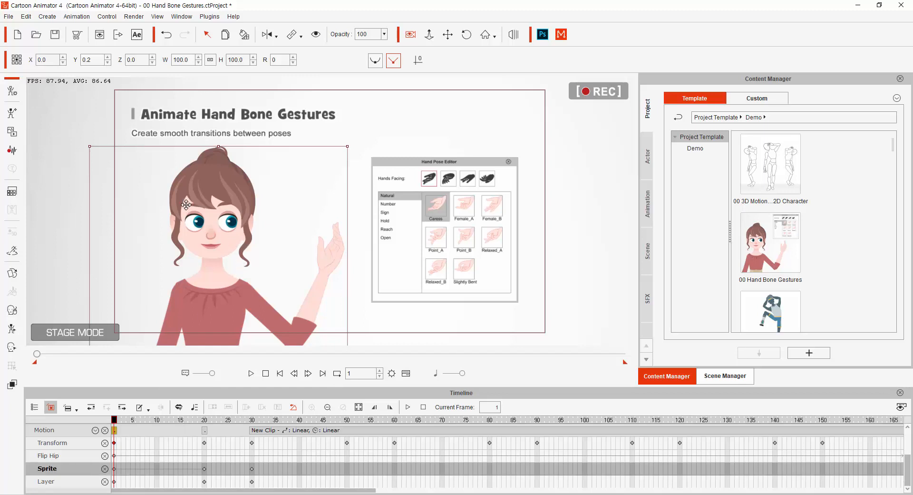
pyautogui.click(12, 278)
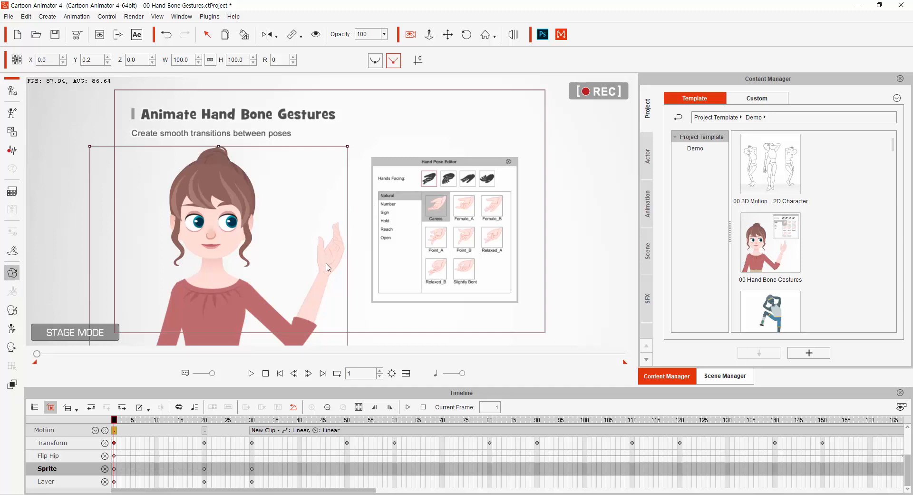
pyautogui.moveTo(556, 105); pyautogui.dragTo(683, 65)
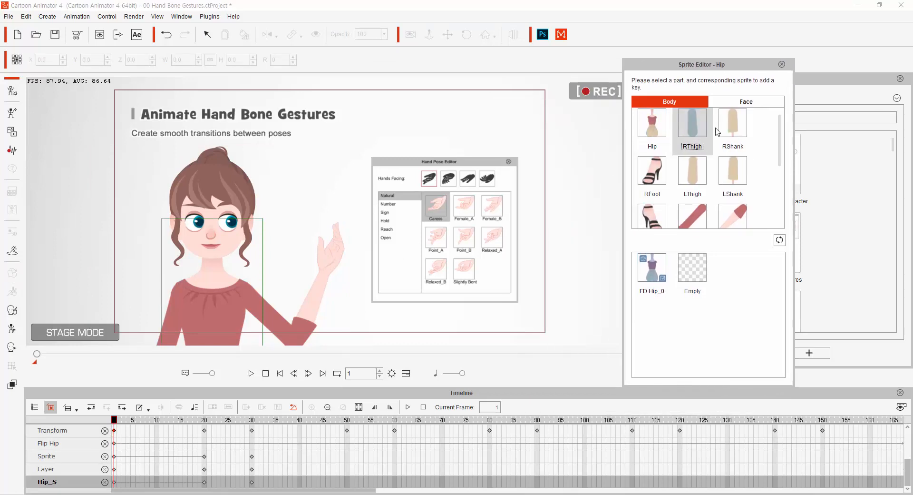
# Add sprite tracks for the RThigh, RShank and LShank body parts and the Left Brow, Right Brow and Left Eye face parts
pyautogui.click(692, 123)
pyautogui.click(733, 123)
pyautogui.click(736, 175)
pyautogui.scroll(-4, 736, 175)
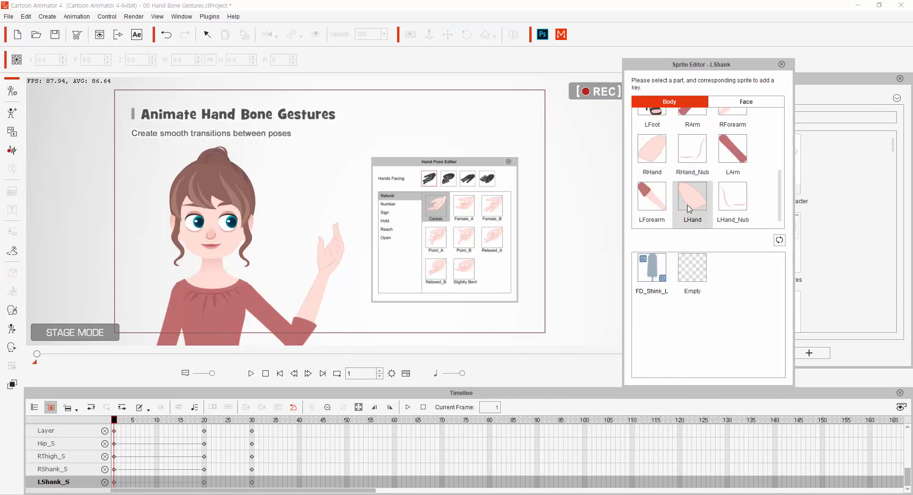
pyautogui.click(744, 103)
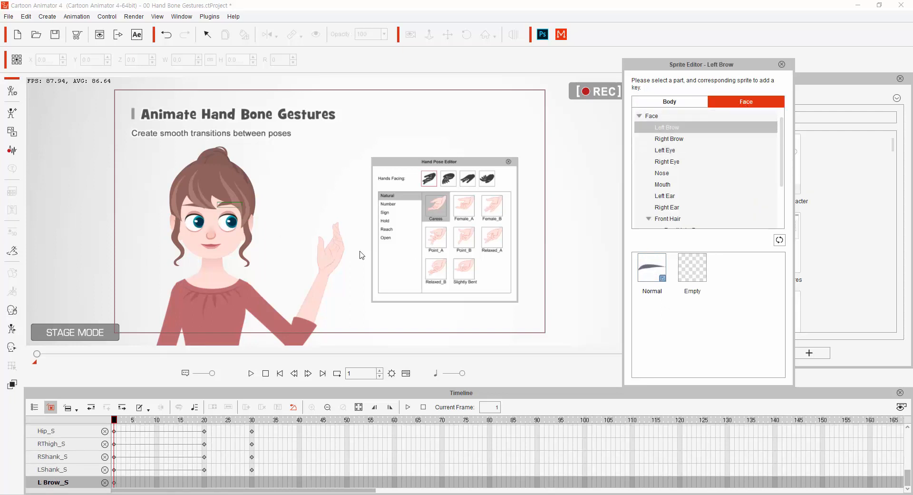
pyautogui.click(686, 140)
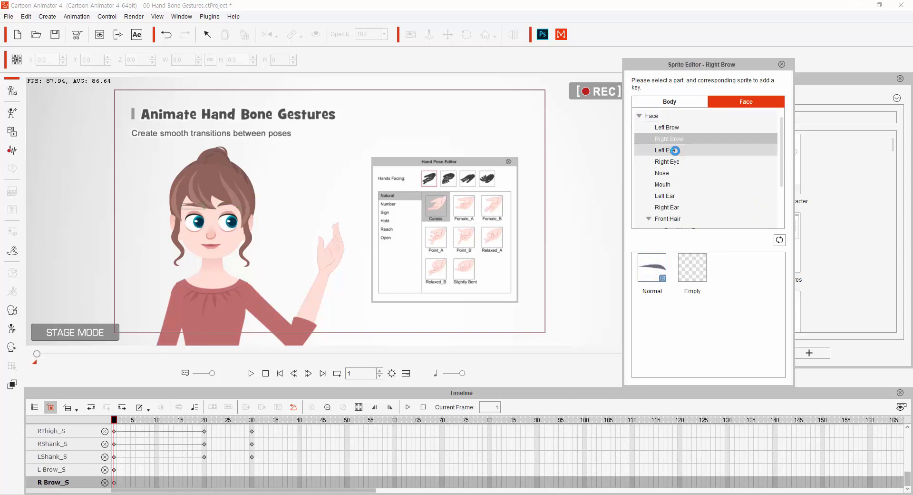
pyautogui.click(675, 150)
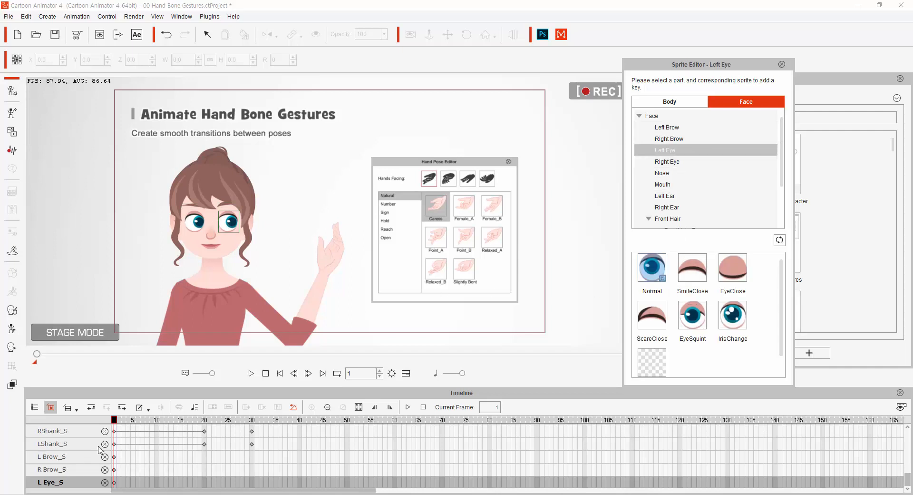
# Key the Normal sprite for the left eye at frame 40
pyautogui.scroll(4, 138, 435)
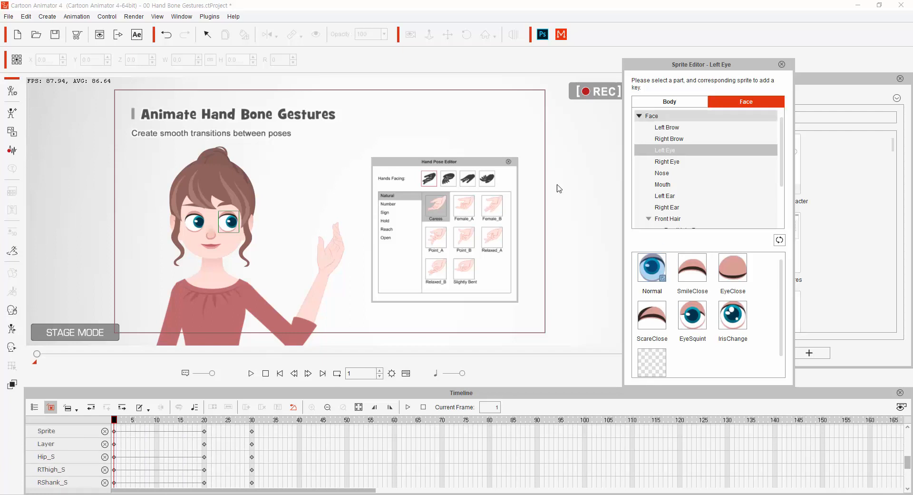
pyautogui.moveTo(117, 424); pyautogui.dragTo(301, 422)
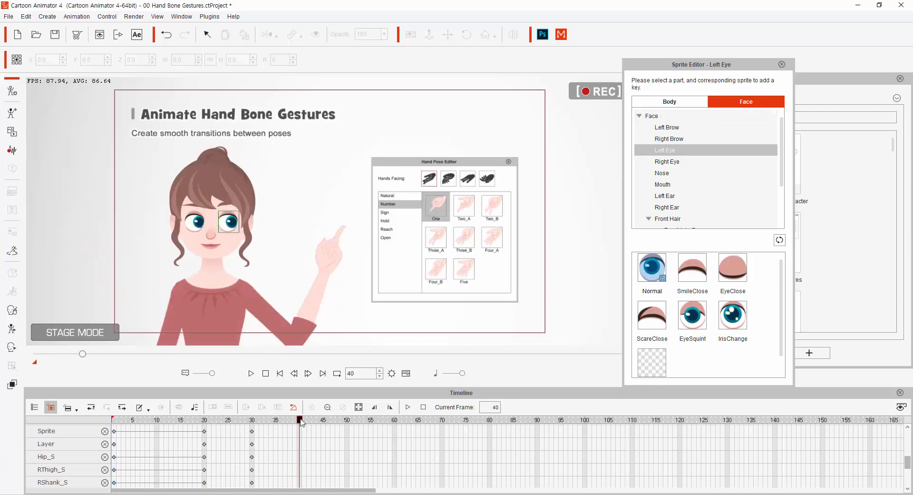
pyautogui.click(655, 273)
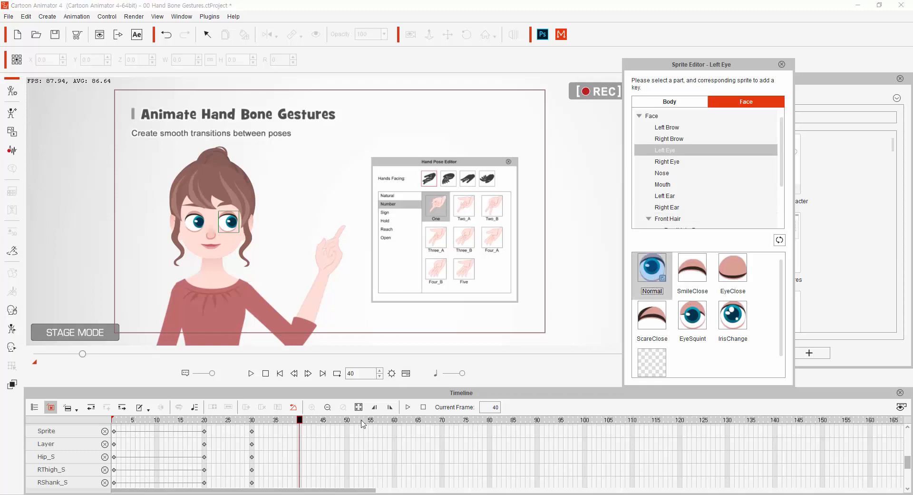
# Hide the actor's Motion and Collect Clip tracks in the timeline
pyautogui.scroll(5, 331, 446)
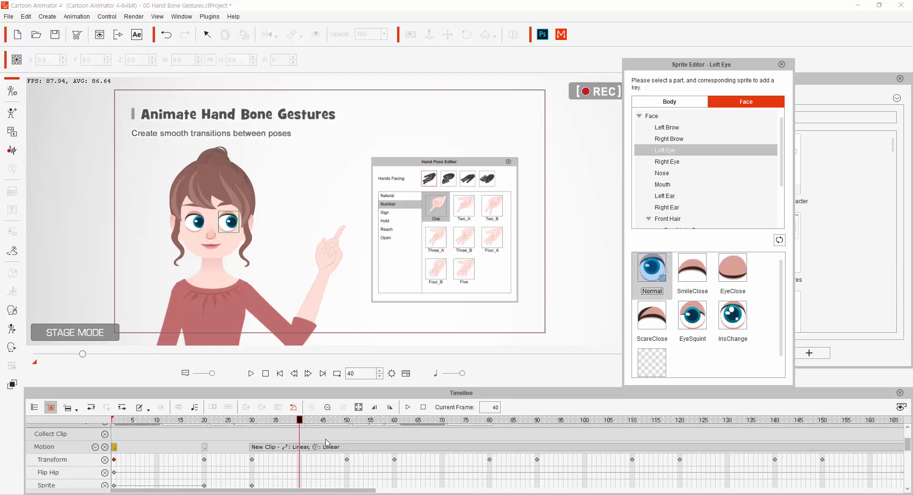
pyautogui.scroll(1, 371, 434)
pyautogui.click(417, 443)
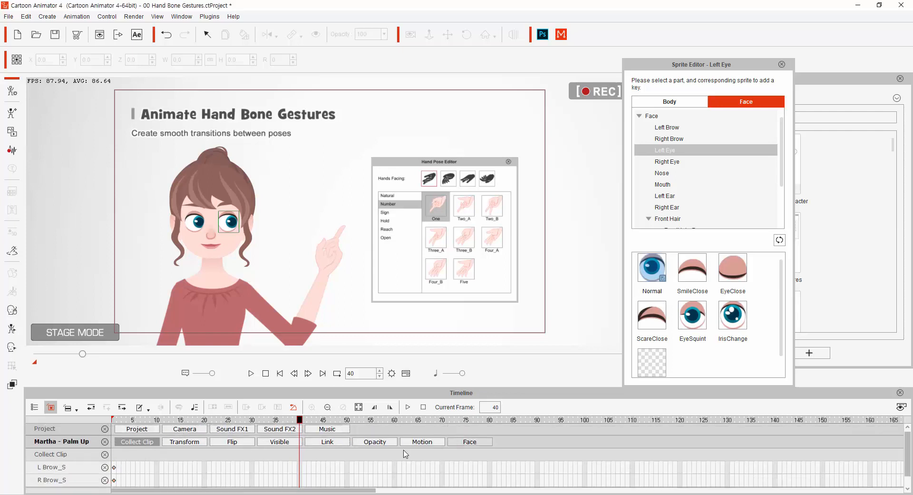
pyautogui.click(141, 442)
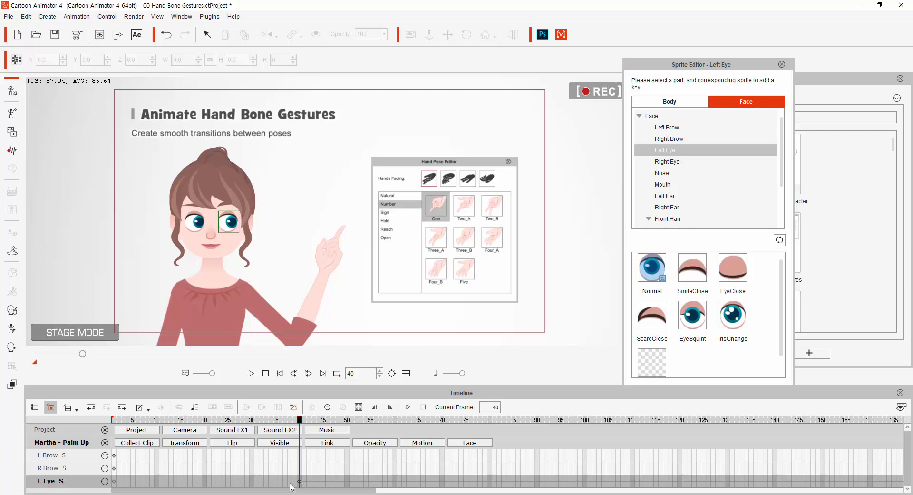
# Key the left eye's SmileClose sprite at frame 50 and its IrisChange sprite at frame 60
pyautogui.moveTo(302, 422); pyautogui.dragTo(348, 425)
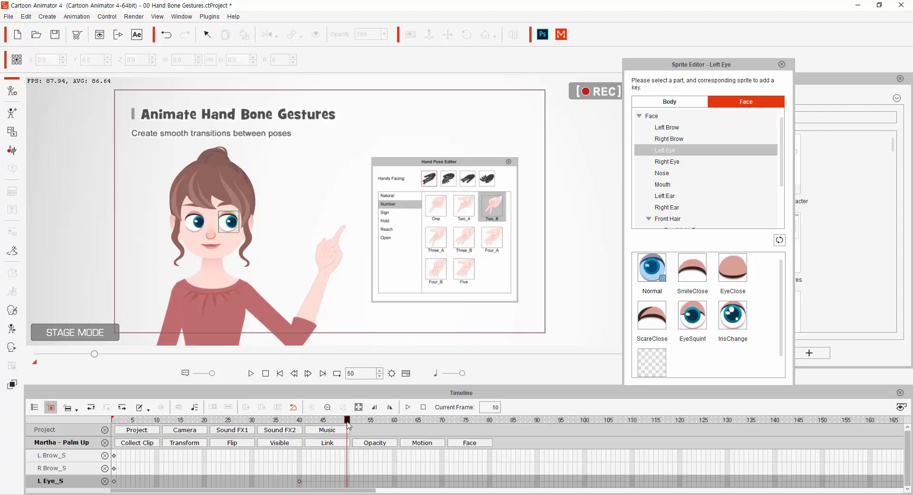
pyautogui.click(703, 278)
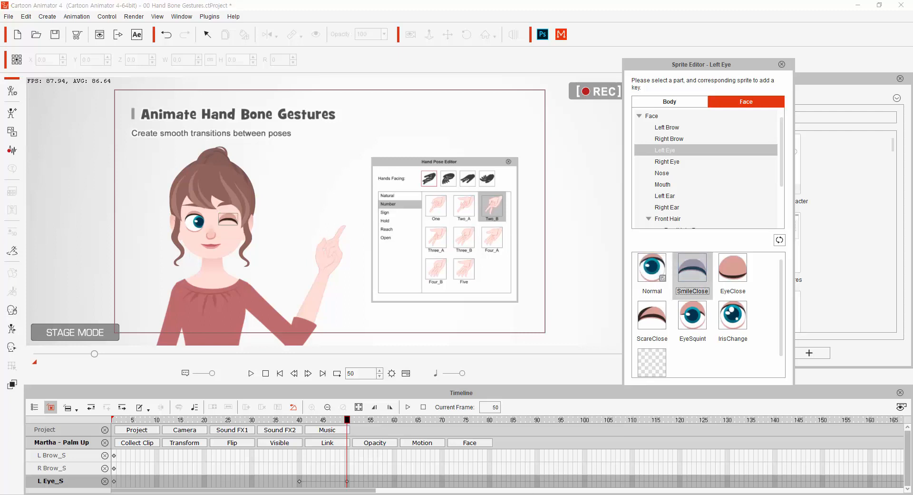
pyautogui.moveTo(348, 420); pyautogui.dragTo(395, 420)
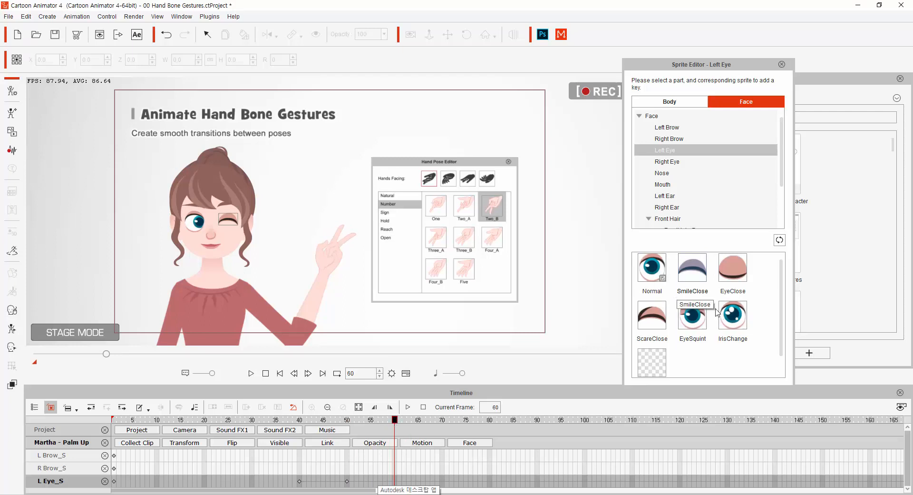
pyautogui.click(731, 322)
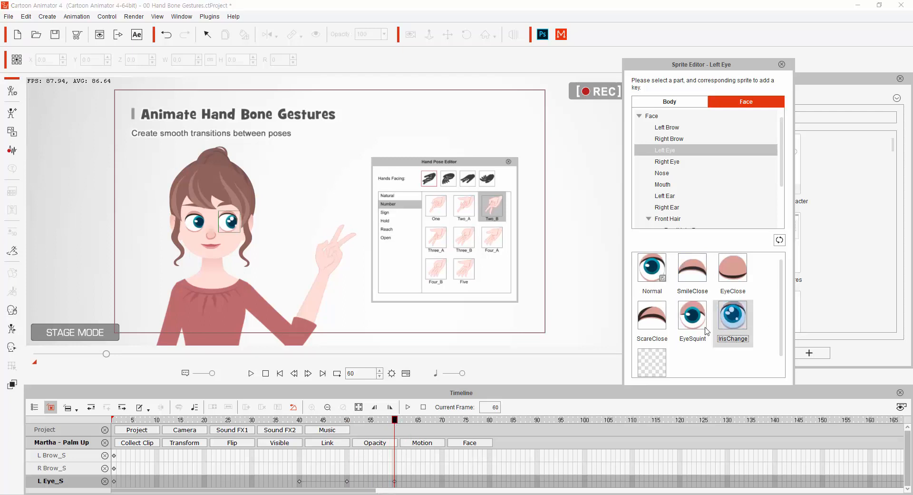
# Copy the left eye's sprite keys at frames 50 and 60 and paste them at frame 70
pyautogui.moveTo(395, 420)
pyautogui.mouseDown()
pyautogui.moveTo(305, 426)
pyautogui.moveTo(451, 426)
pyautogui.moveTo(394, 431)
pyautogui.mouseUp()
pyautogui.click(348, 484)
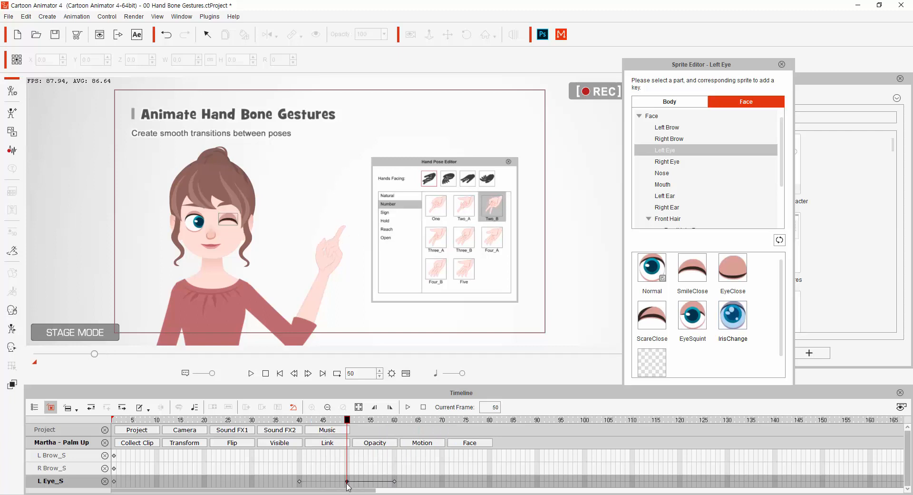
pyautogui.click(395, 484)
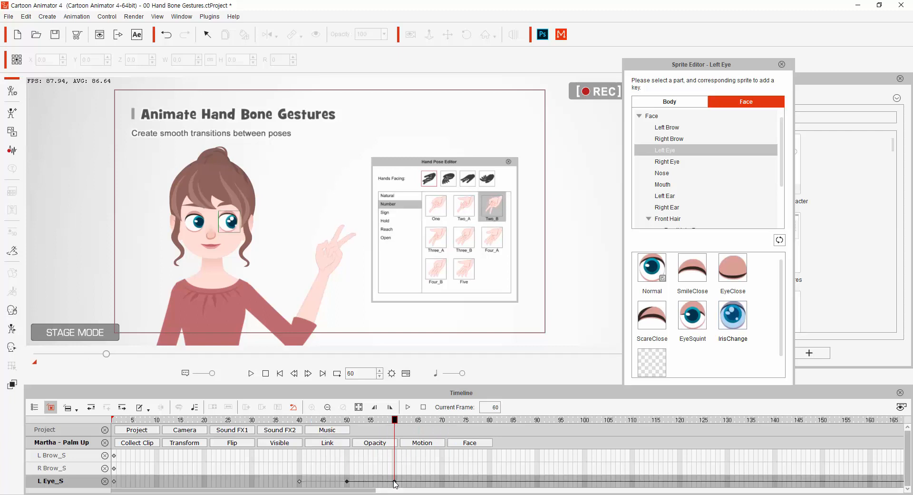
pyautogui.rightClick(347, 482)
pyautogui.click(384, 413)
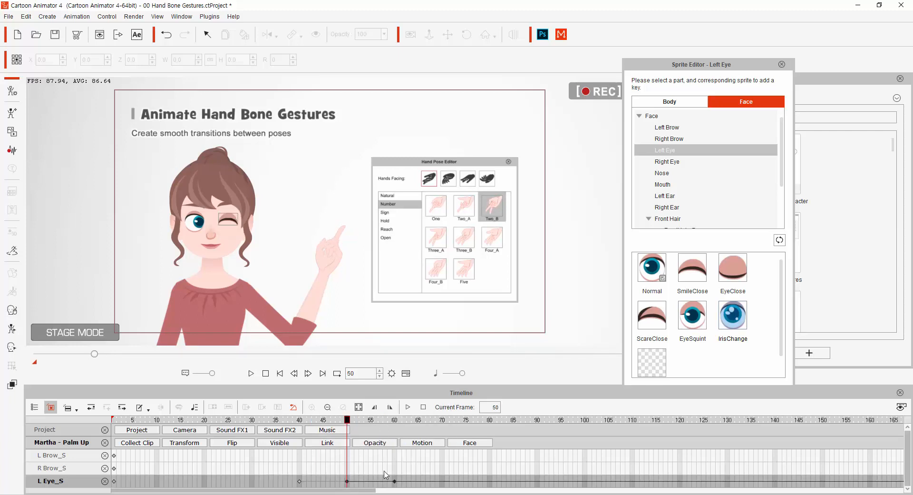
pyautogui.click(440, 483)
pyautogui.rightClick(440, 484)
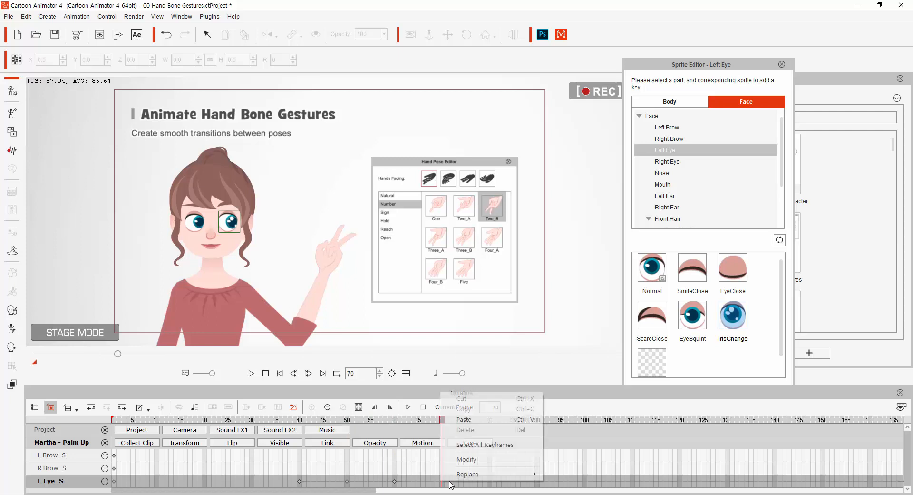
pyautogui.click(473, 427)
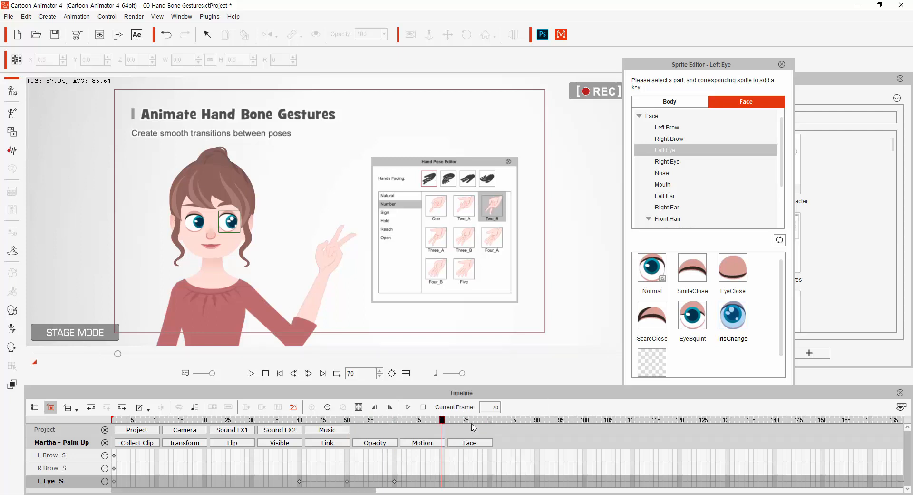
# Paste the copied left eye sprite keys again at frame 90
pyautogui.click(540, 481)
pyautogui.rightClick(539, 481)
pyautogui.click(547, 428)
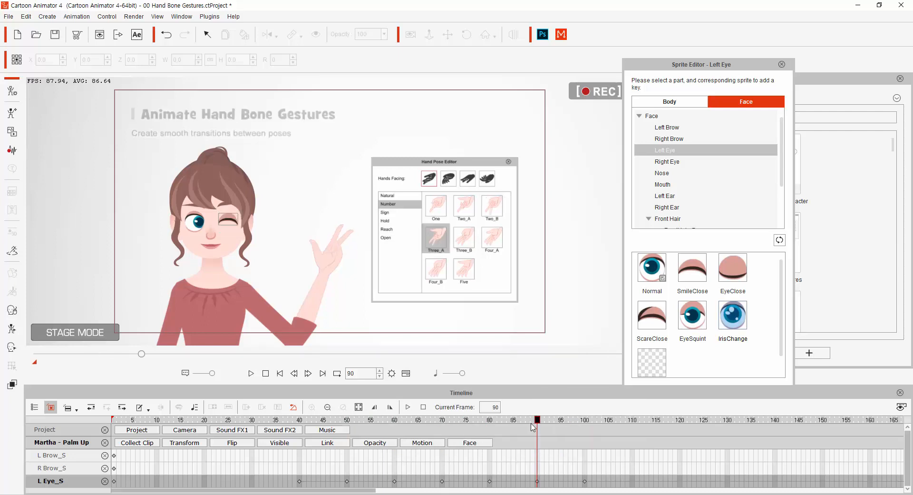
# Scrub through the left eye's sprite changes between frames 102 and 64, and close the Sprite Editor
pyautogui.moveTo(537, 422); pyautogui.dragTo(597, 440)
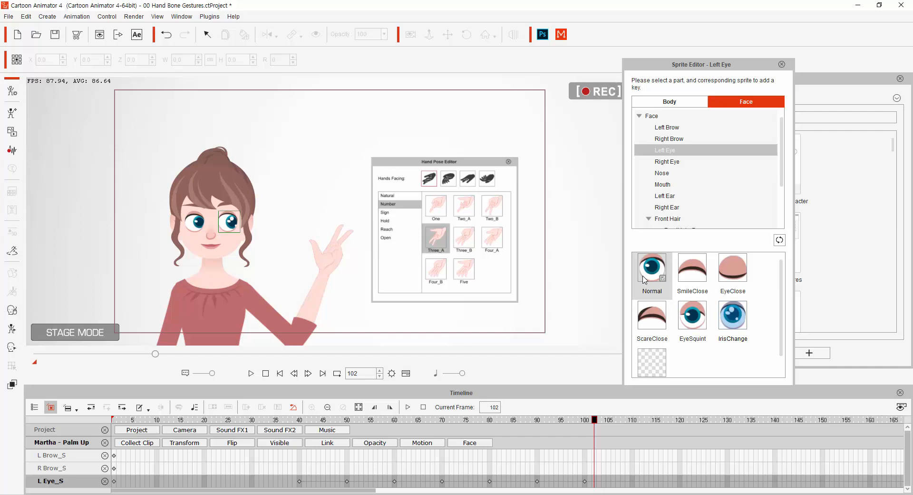
pyautogui.click(781, 65)
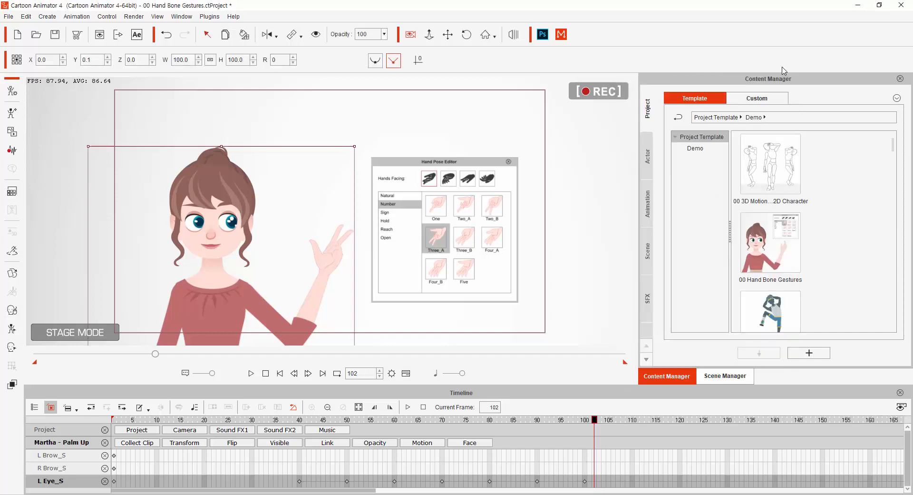
pyautogui.moveTo(595, 420); pyautogui.dragTo(414, 420)
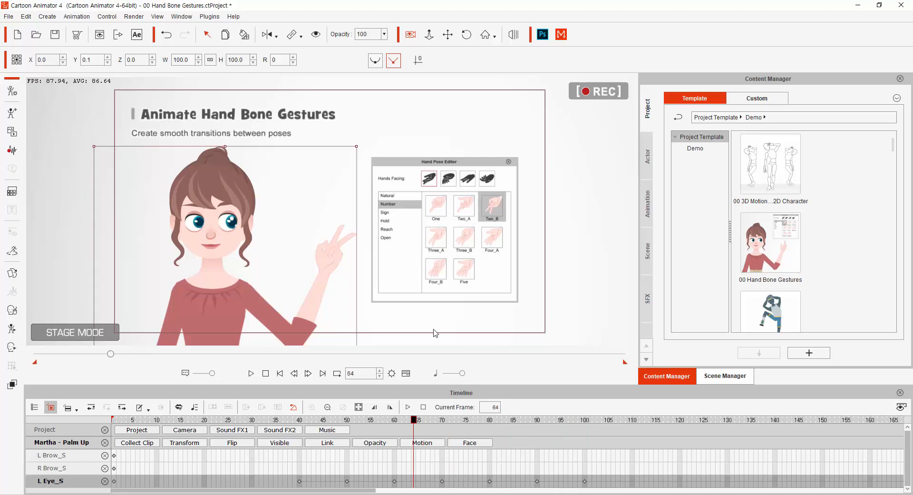
# Start a new project without saving the current one
pyautogui.click(9, 16)
pyautogui.click(16, 32)
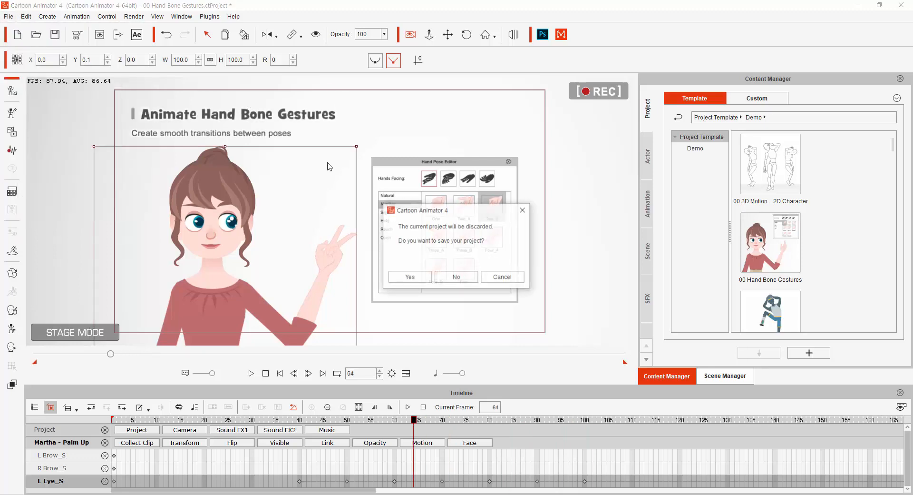
pyautogui.click(452, 278)
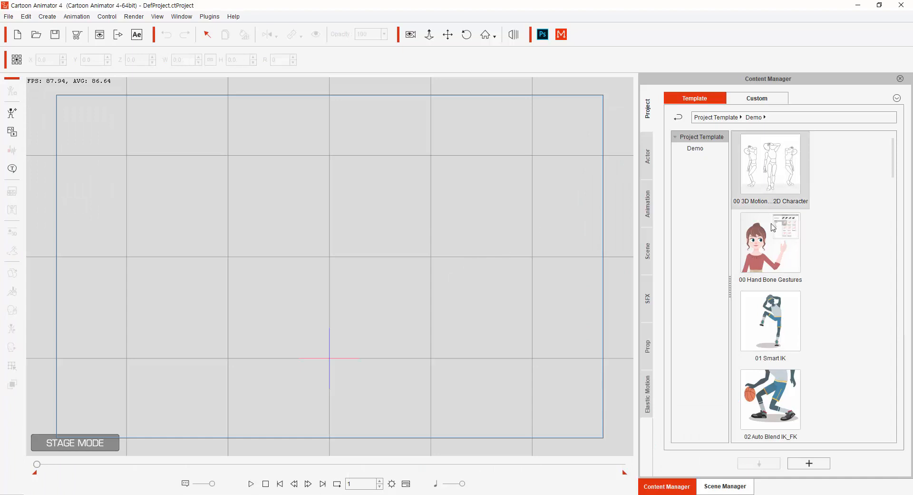
# Find the 17 Animated 2D Scene template in the Demo projects and open it
pyautogui.scroll(-5, 785, 361)
pyautogui.scroll(-6, 792, 368)
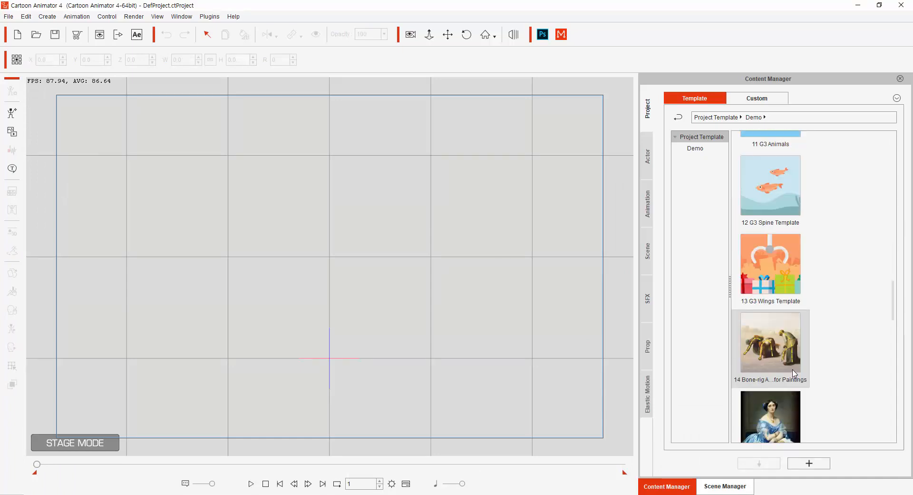
pyautogui.scroll(3, 792, 196)
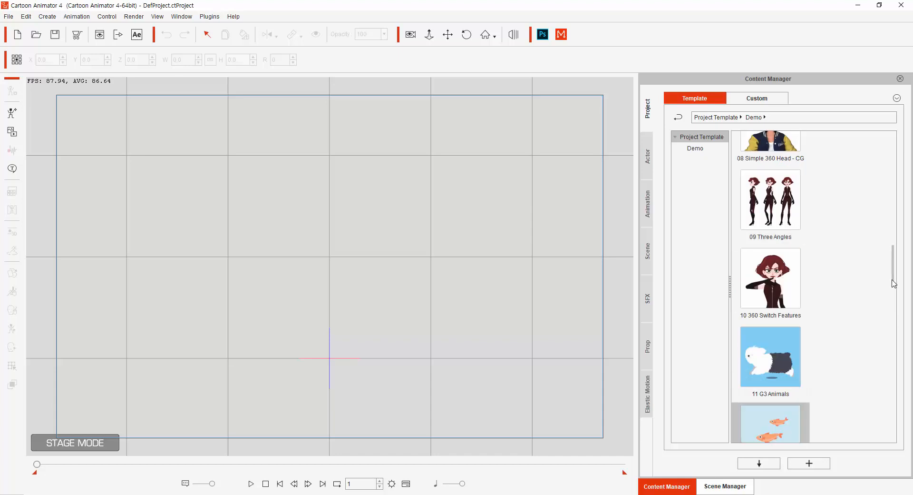
pyautogui.moveTo(893, 282); pyautogui.dragTo(909, 339)
pyautogui.click(705, 148)
pyautogui.click(780, 312)
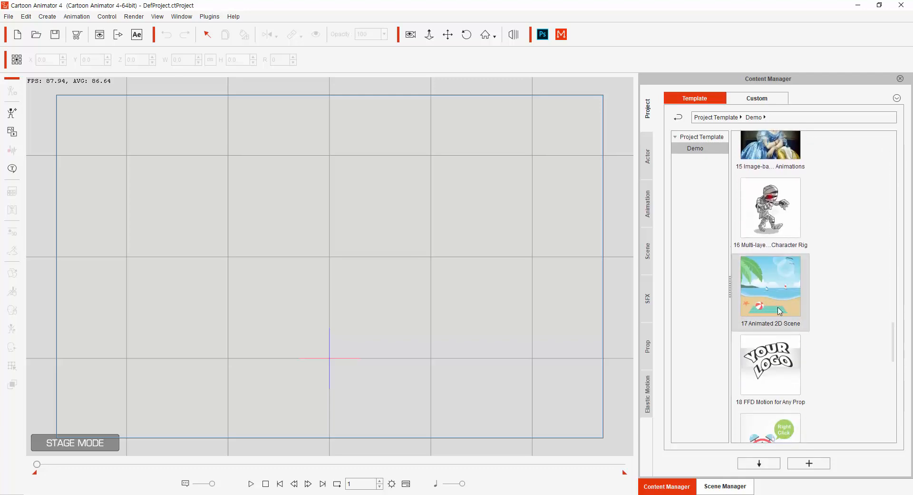
pyautogui.doubleClick(784, 296)
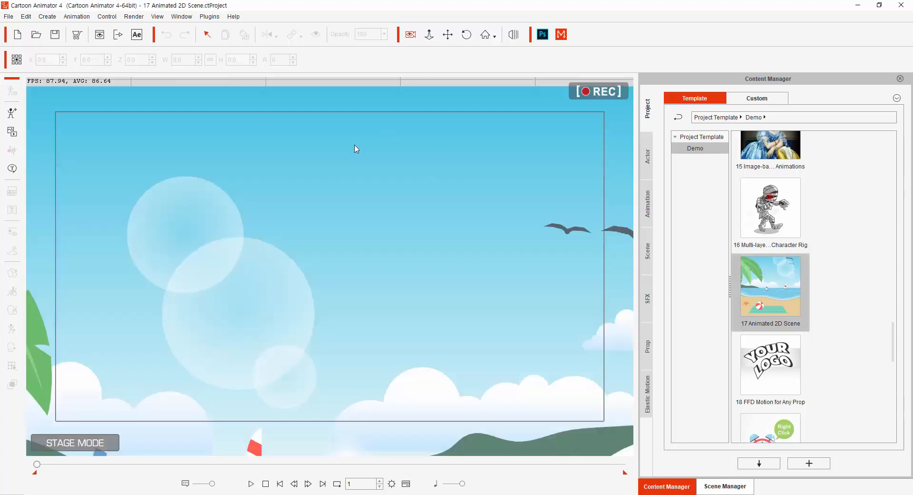
# Turn off camera record mode at frame 1 and show the Timeline
pyautogui.moveTo(37, 466)
pyautogui.mouseDown()
pyautogui.moveTo(295, 482)
pyautogui.moveTo(29, 471)
pyautogui.mouseUp()
pyautogui.click(411, 35)
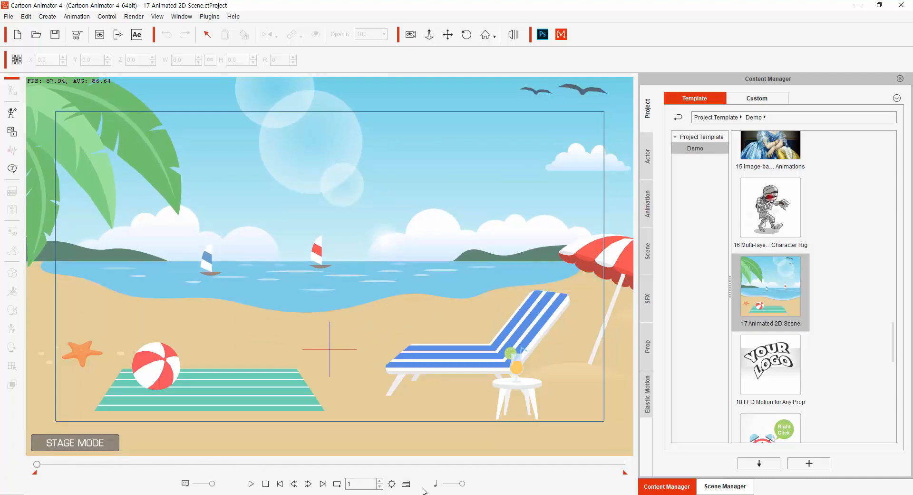
pyautogui.click(405, 483)
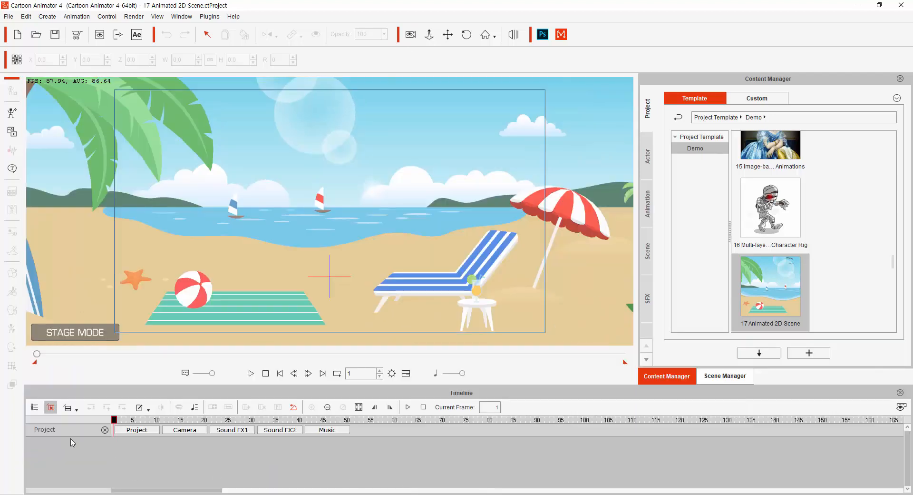
# Show the project's Camera track and scrub through its movement to frame 118 with camera record mode turned on
pyautogui.click(185, 430)
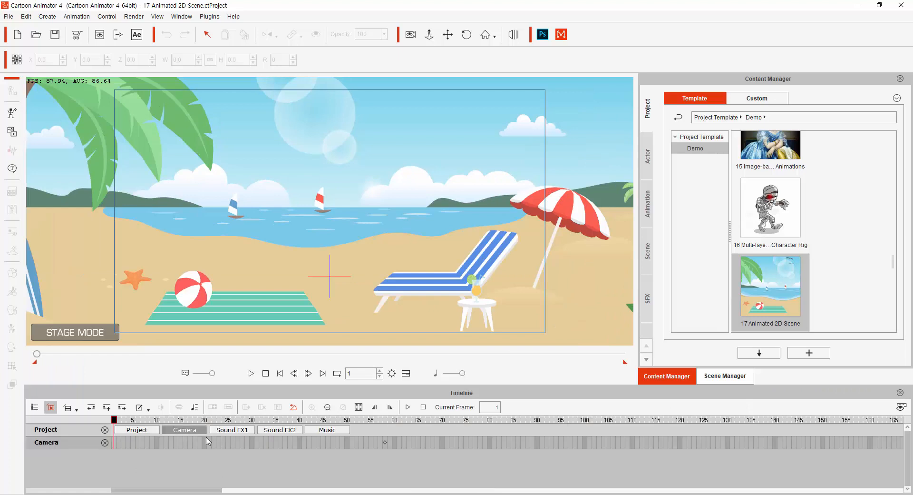
pyautogui.click(385, 442)
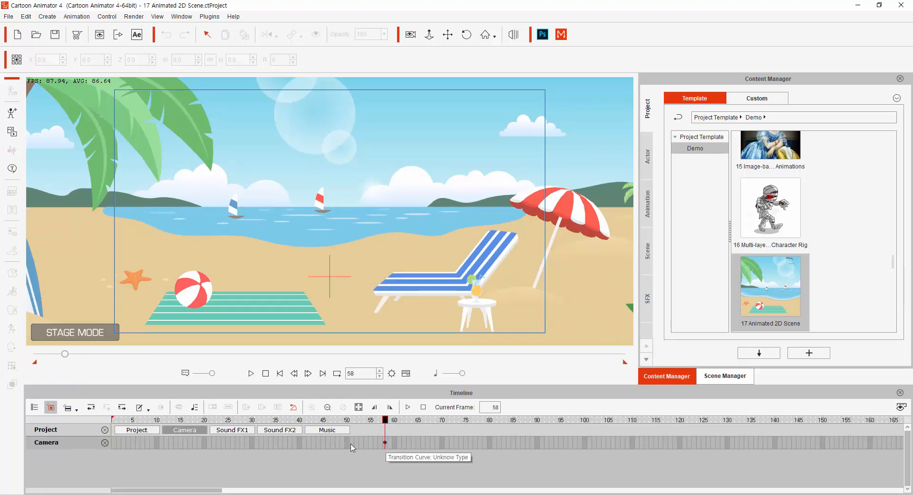
pyautogui.click(119, 420)
pyautogui.moveTo(119, 420); pyautogui.dragTo(556, 420)
pyautogui.click(411, 34)
pyautogui.moveTo(665, 442)
pyautogui.mouseDown()
pyautogui.moveTo(832, 440)
pyautogui.moveTo(671, 451)
pyautogui.mouseUp()
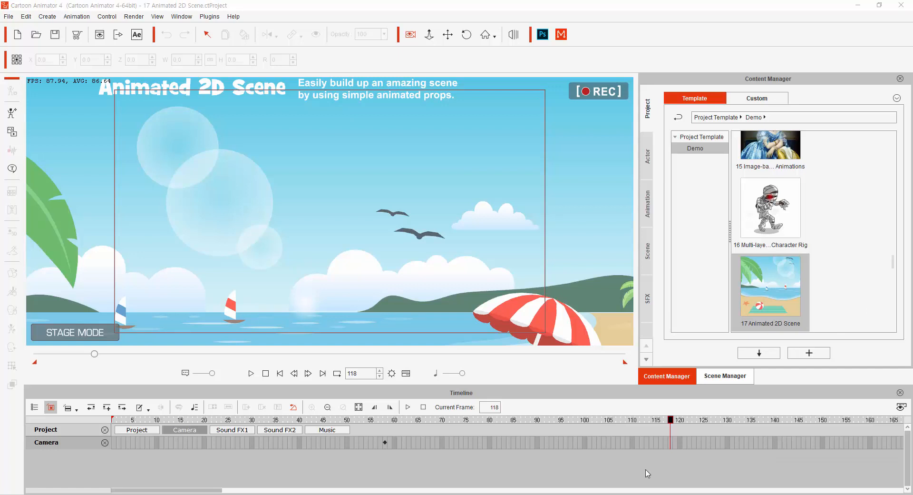
# Examine the spacing of the Camera track's keys along the timeline, scrub to frame 37 and hide the track
pyautogui.click(615, 462)
pyautogui.moveTo(623, 471); pyautogui.dragTo(413, 471)
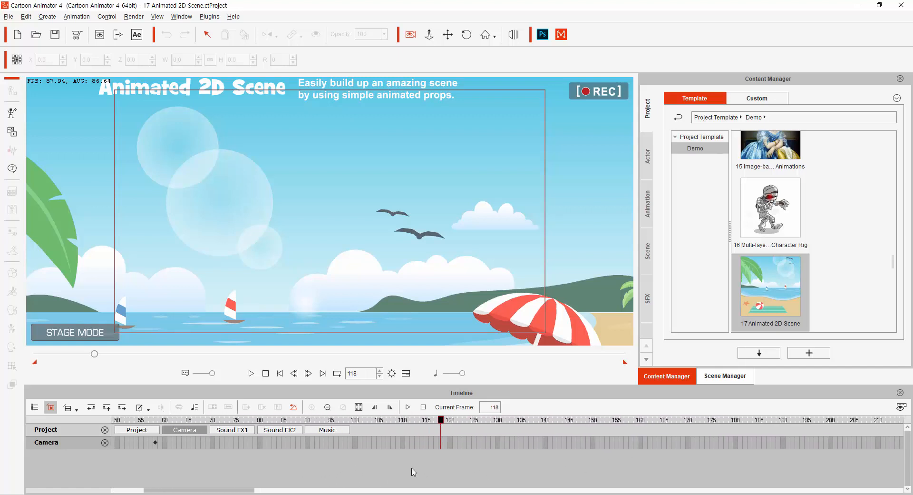
pyautogui.scroll(-4, 432, 465)
pyautogui.scroll(5, 433, 466)
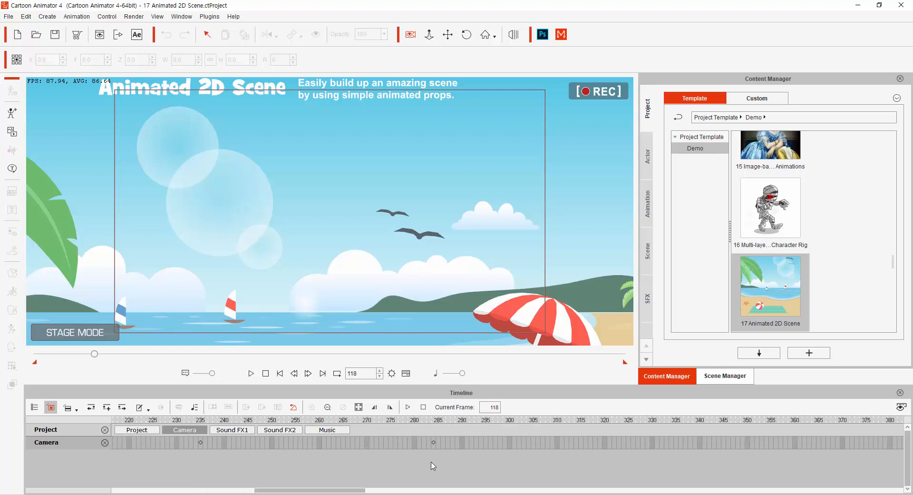
pyautogui.scroll(-3, 433, 466)
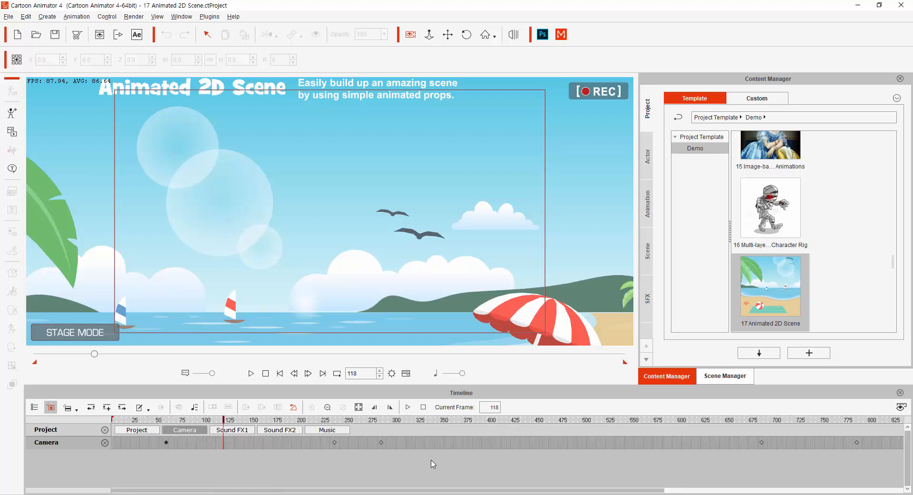
pyautogui.scroll(1, 433, 463)
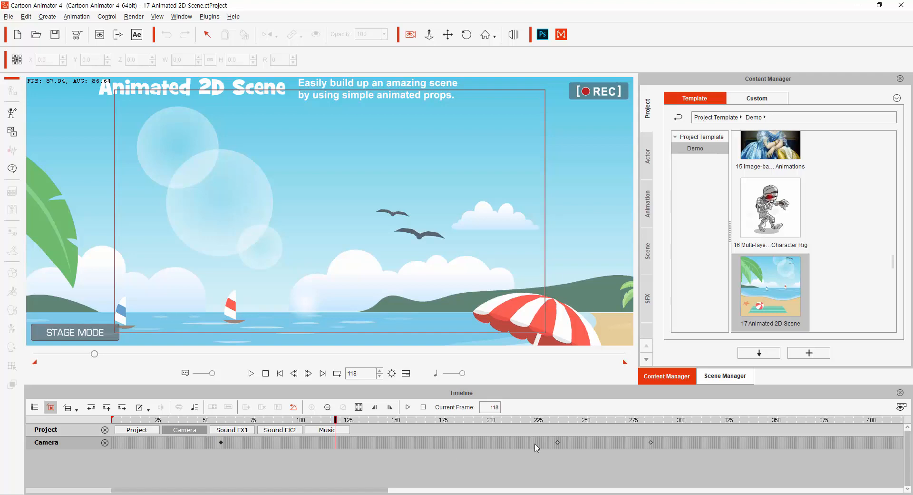
pyautogui.moveTo(222, 420); pyautogui.dragTo(181, 430)
pyautogui.click(185, 431)
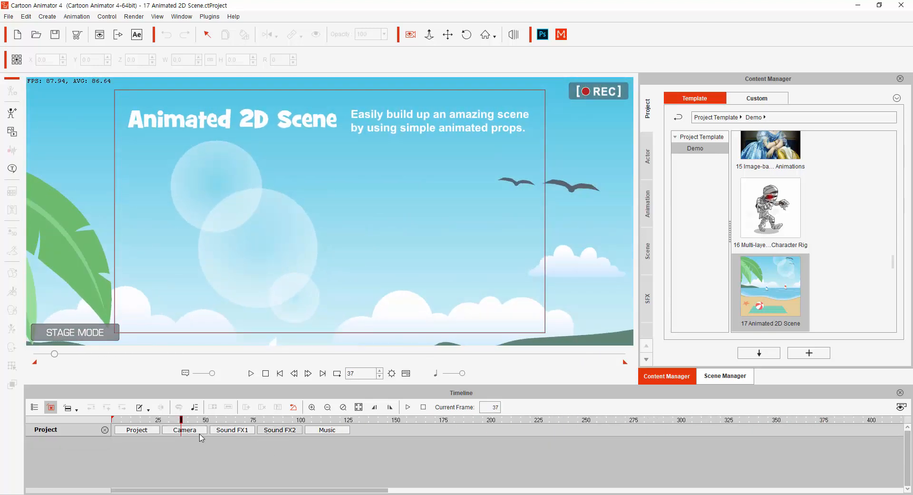